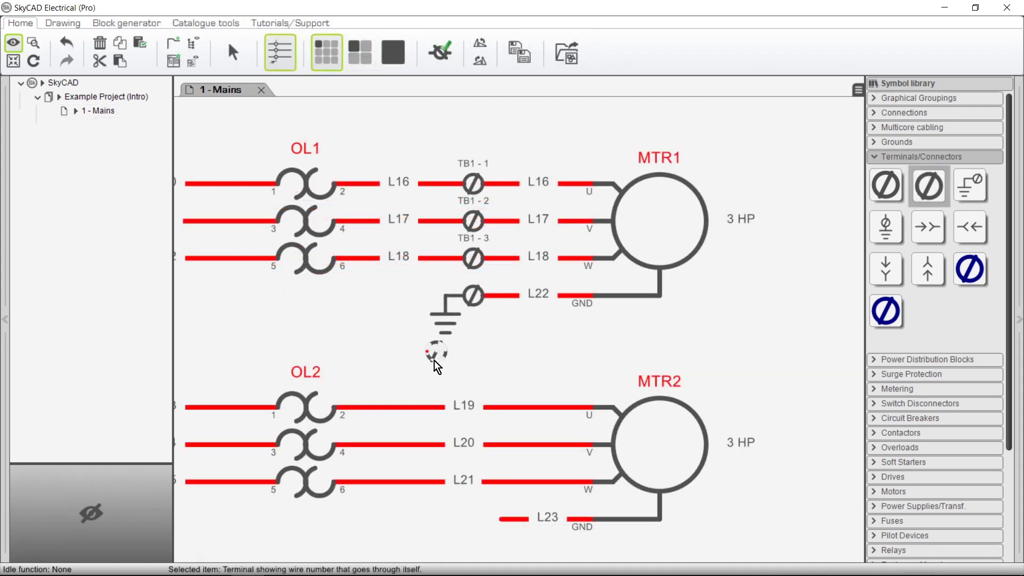
Step: Zoom out to the full 1 - Mains sheet and select the first Terminals/Connectors library symbol
{"action": "left_click", "coordinate": [472, 503]}
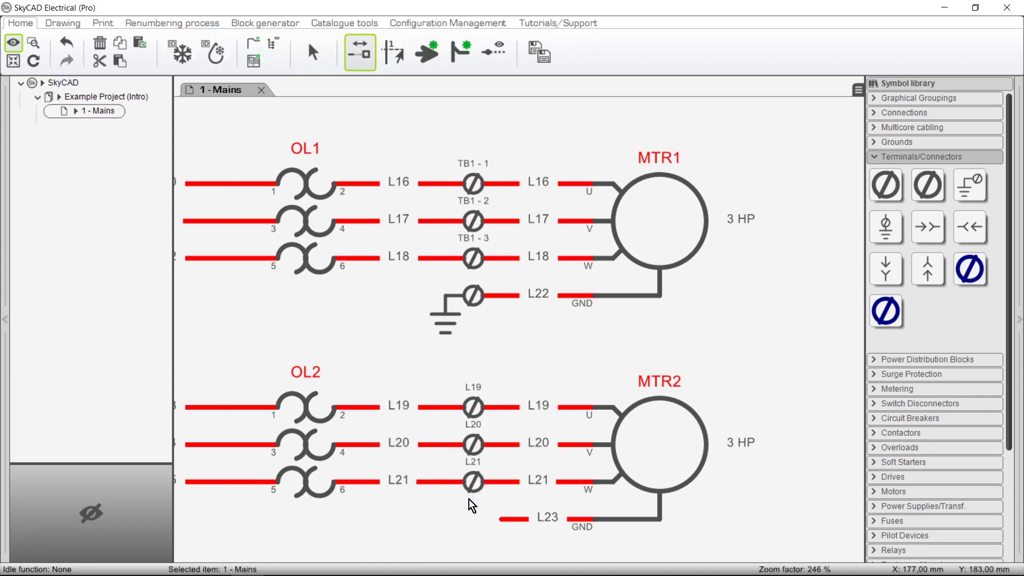
{"action": "left_click", "coordinate": [308, 40]}
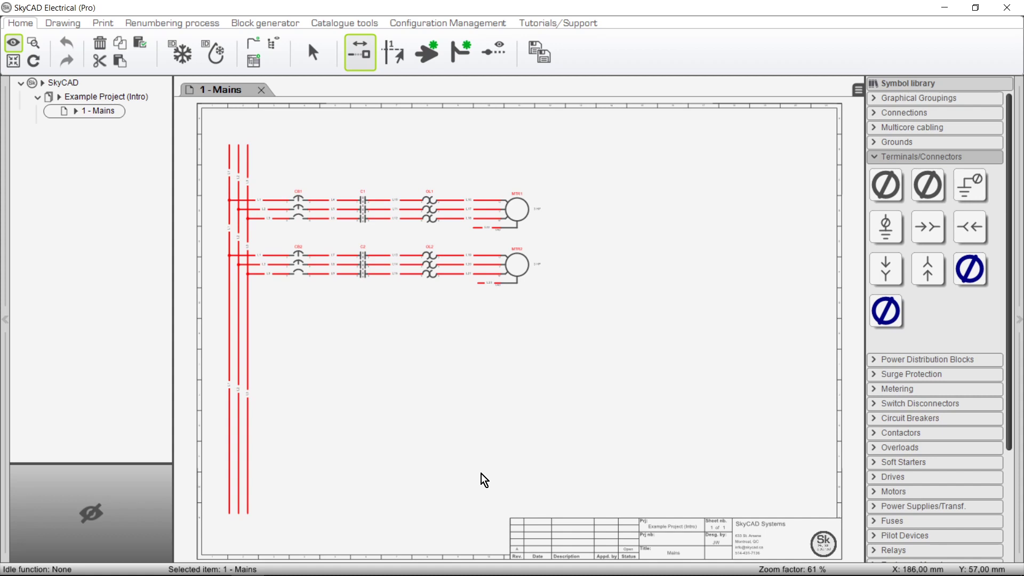
Step: Place strip-numbered terminal TB1-1 on MTR1's L16 wire and zoom into the MTR1 circuit
{"action": "left_click", "coordinate": [887, 186]}
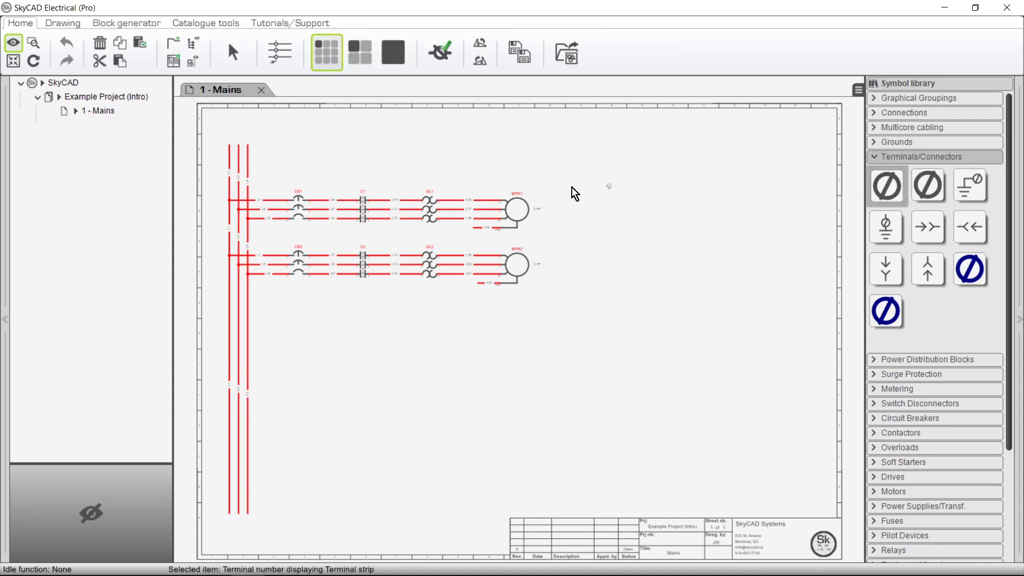
{"action": "left_click", "coordinate": [470, 202]}
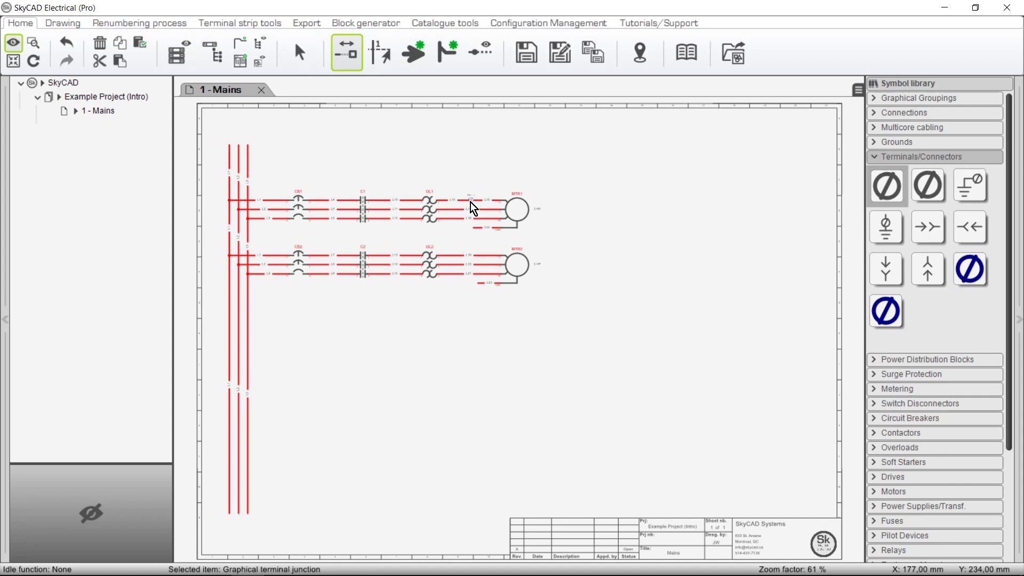
{"action": "scroll", "coordinate": [472, 205], "scroll_direction": "up", "scroll_amount": 5}
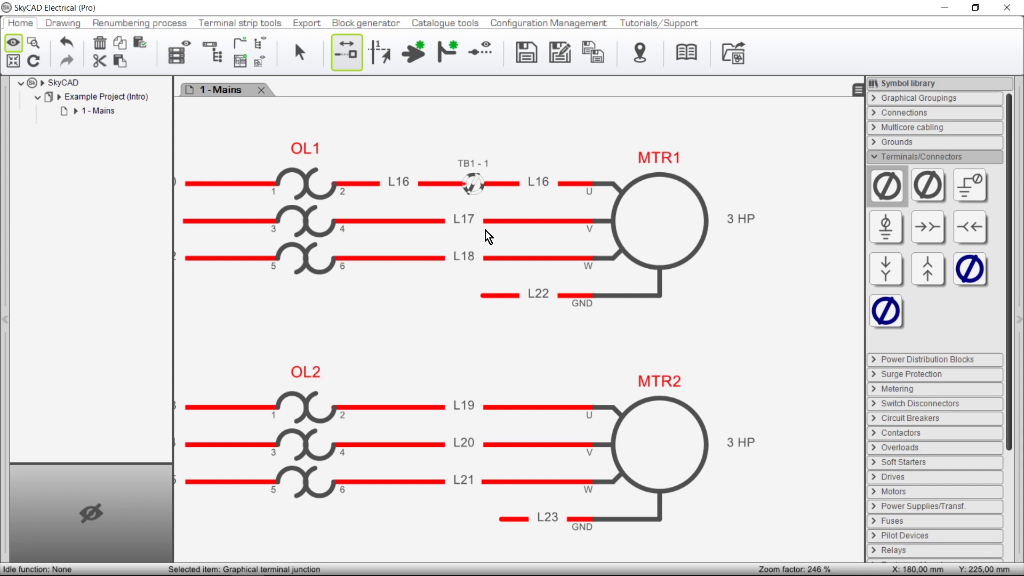
Step: Place strip-numbered terminals on the L17 and L18 wires
{"action": "left_click", "coordinate": [887, 185]}
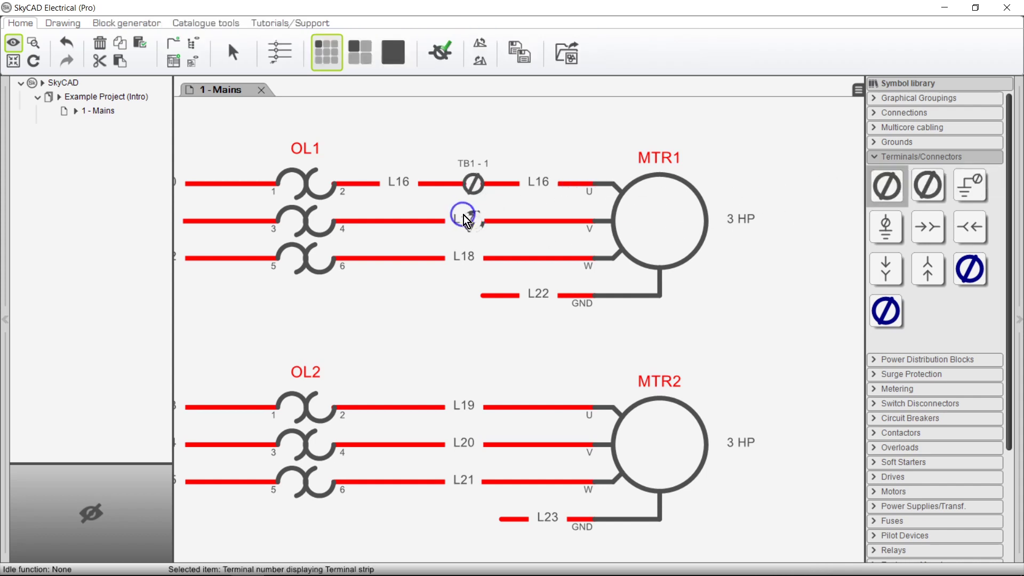
{"action": "left_click", "coordinate": [464, 216]}
{"action": "left_click", "coordinate": [875, 197]}
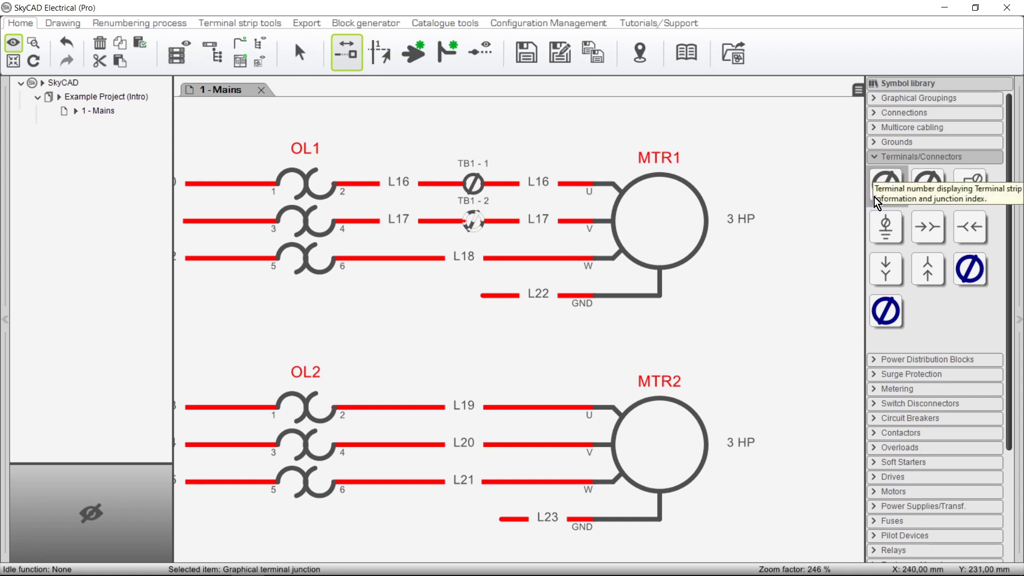
{"action": "left_click", "coordinate": [875, 197]}
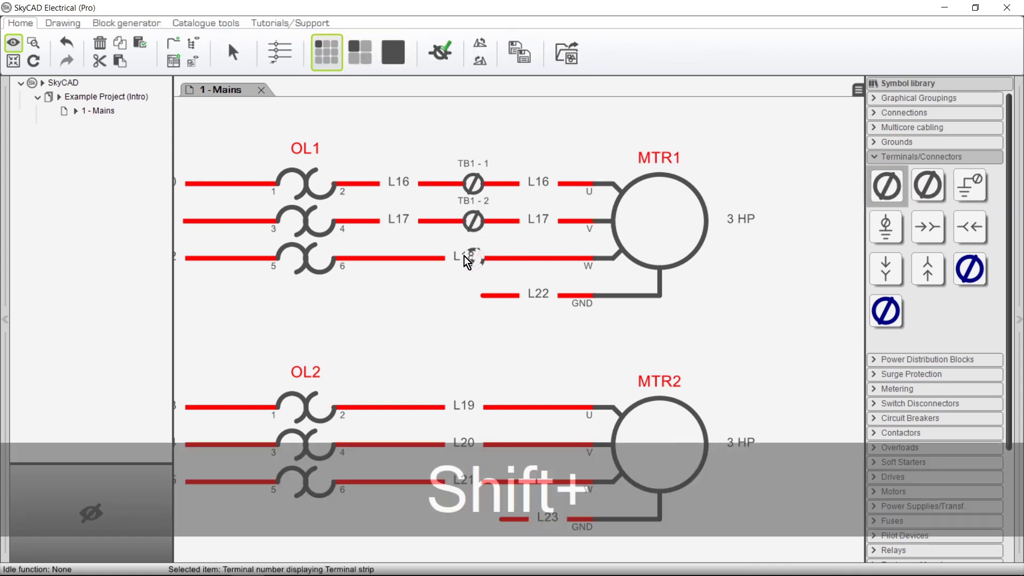
{"action": "left_click", "coordinate": [464, 256], "text": "shift"}
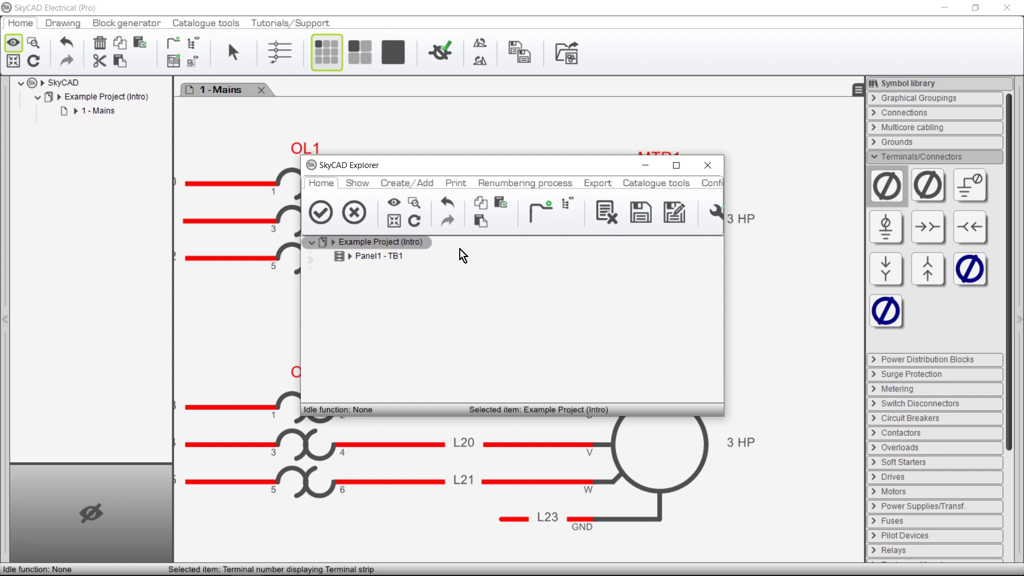
Step: Create terminal strip TB2 in Panel1 and put the L18 terminal on it
{"action": "left_click", "coordinate": [424, 183]}
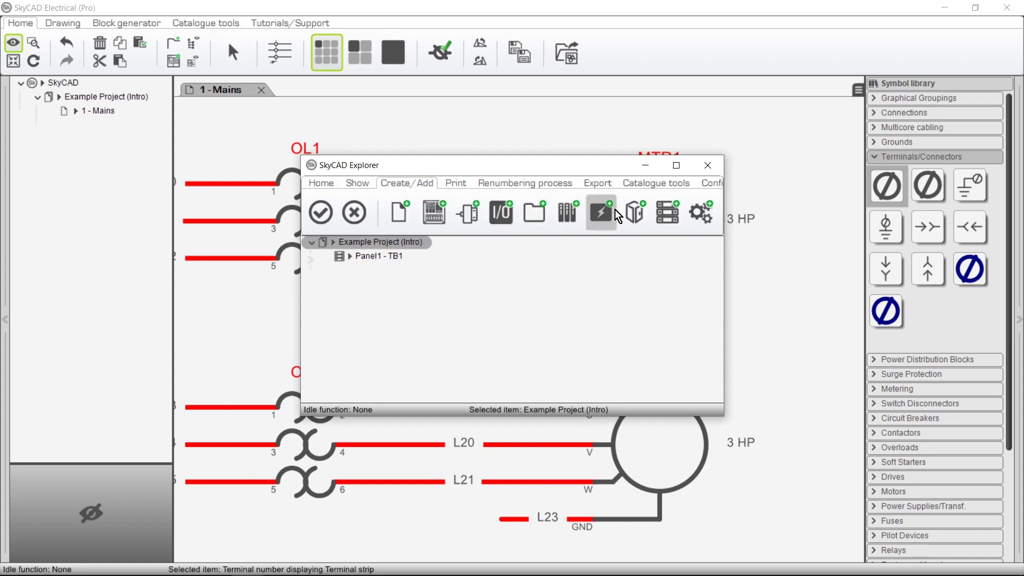
{"action": "left_click", "coordinate": [670, 212]}
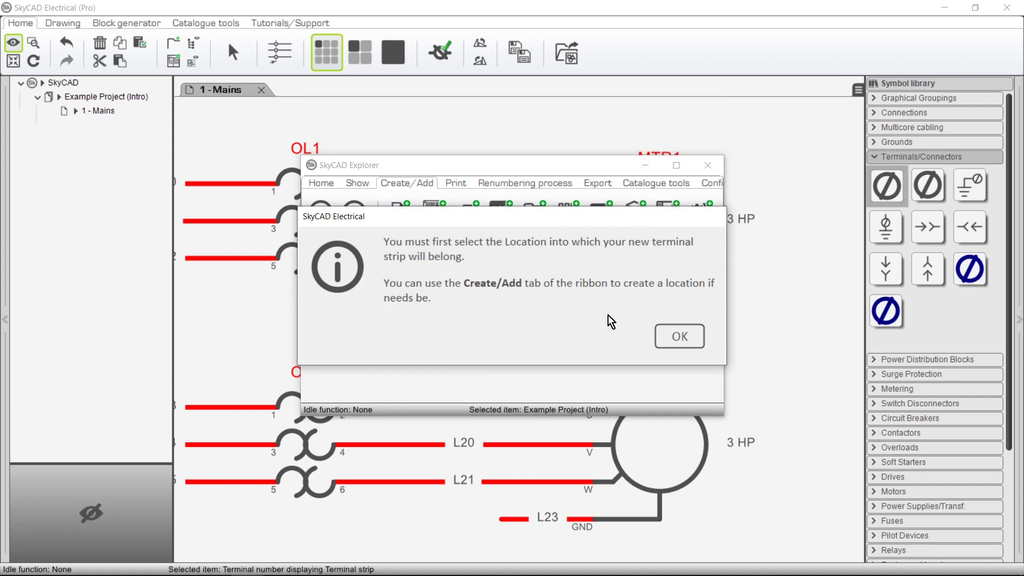
{"action": "left_click", "coordinate": [676, 339]}
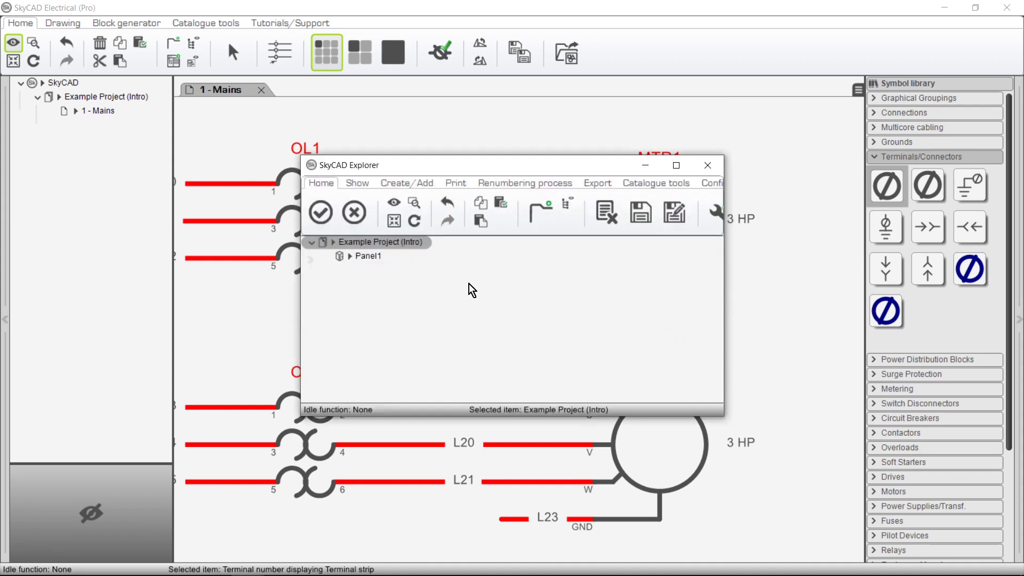
{"action": "left_click", "coordinate": [384, 261]}
{"action": "left_click", "coordinate": [309, 217]}
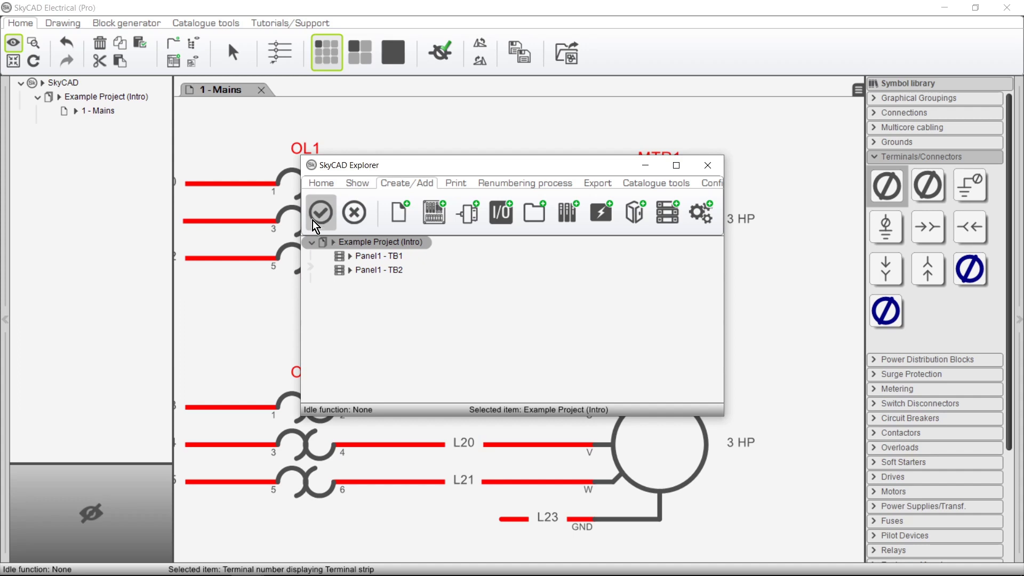
{"action": "left_click", "coordinate": [378, 271]}
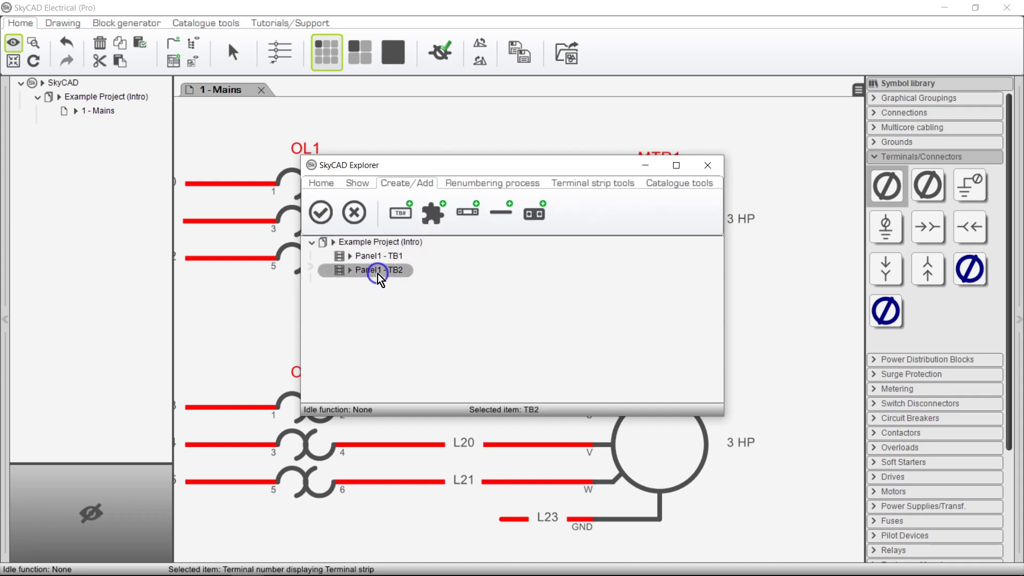
{"action": "left_click", "coordinate": [328, 222]}
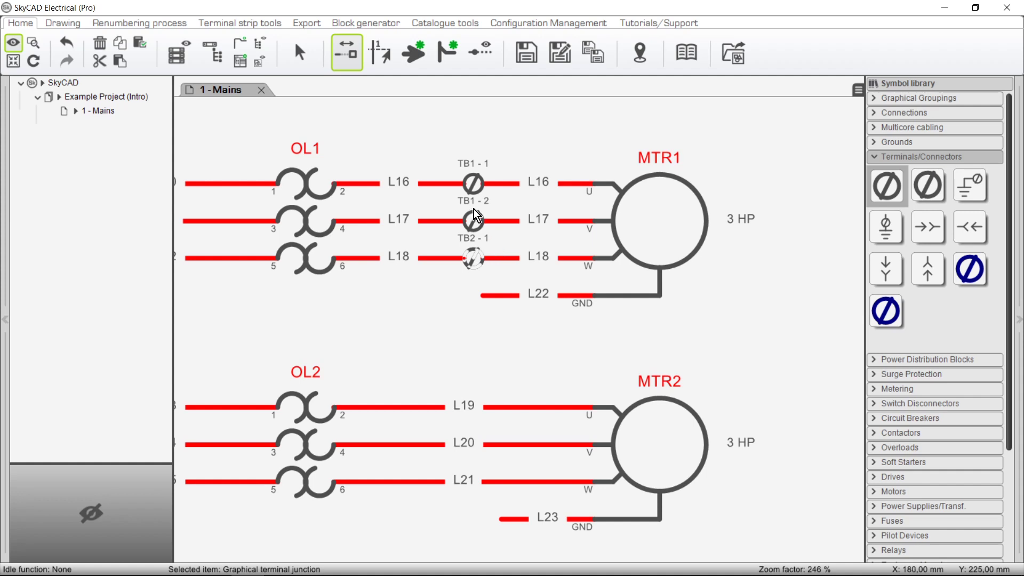
Step: Reassign the L18 terminal from TB2 to strip TB1, making it TB1-3
{"action": "left_click", "coordinate": [265, 25]}
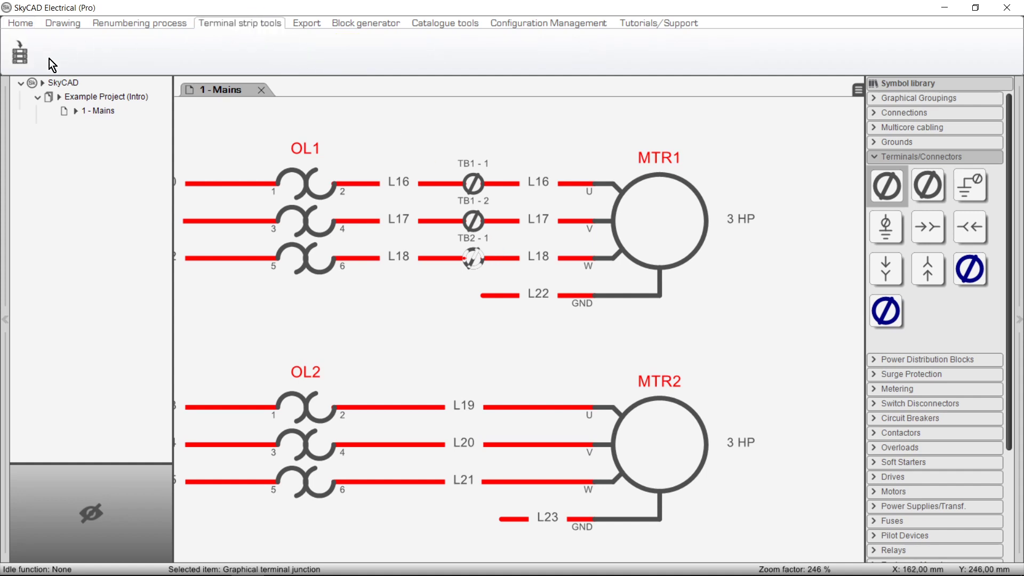
{"action": "left_click", "coordinate": [33, 64]}
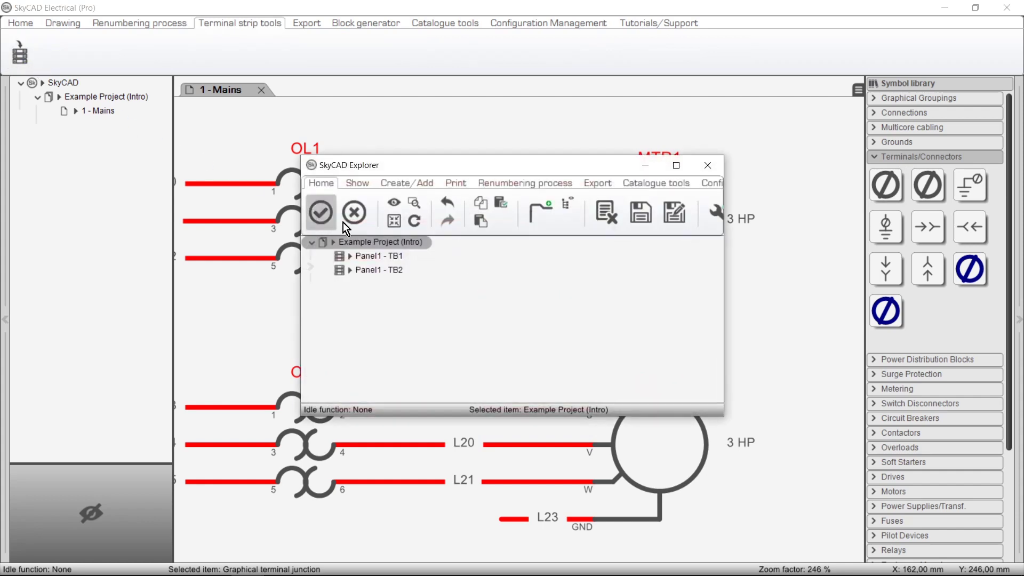
{"action": "left_click", "coordinate": [380, 256]}
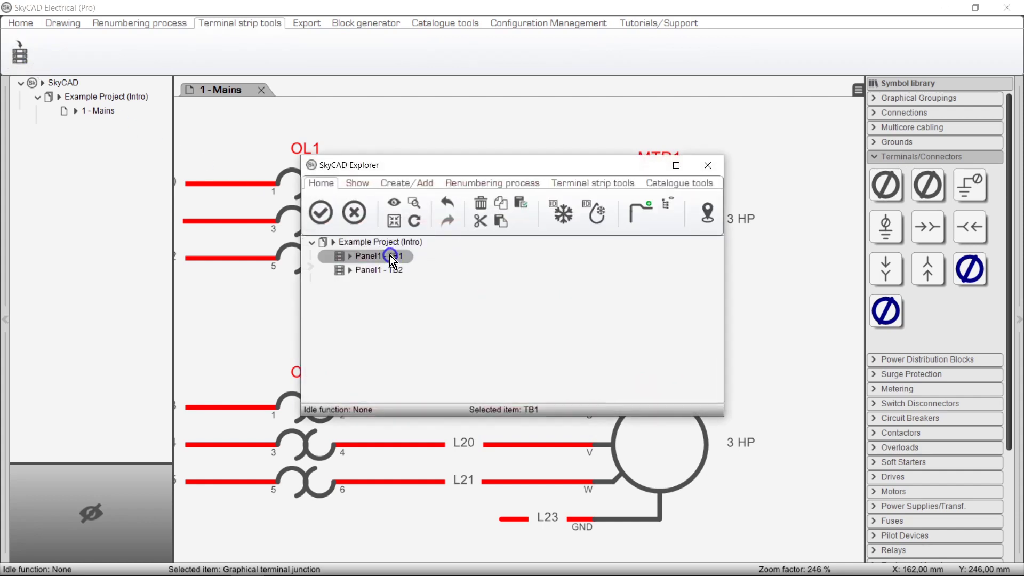
{"action": "left_click", "coordinate": [323, 207]}
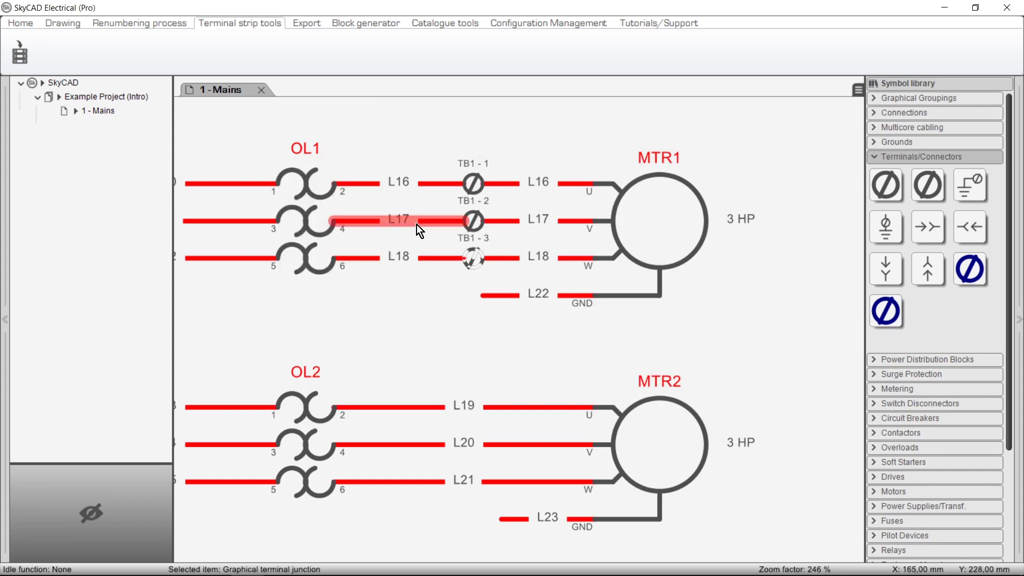
Step: Add a ground terminal on L22 and a line of wire-numbered terminals across L19–L21
{"action": "left_click", "coordinate": [974, 196]}
{"action": "left_click_drag", "start_coordinate": [974, 195], "coordinate": [466, 298]}
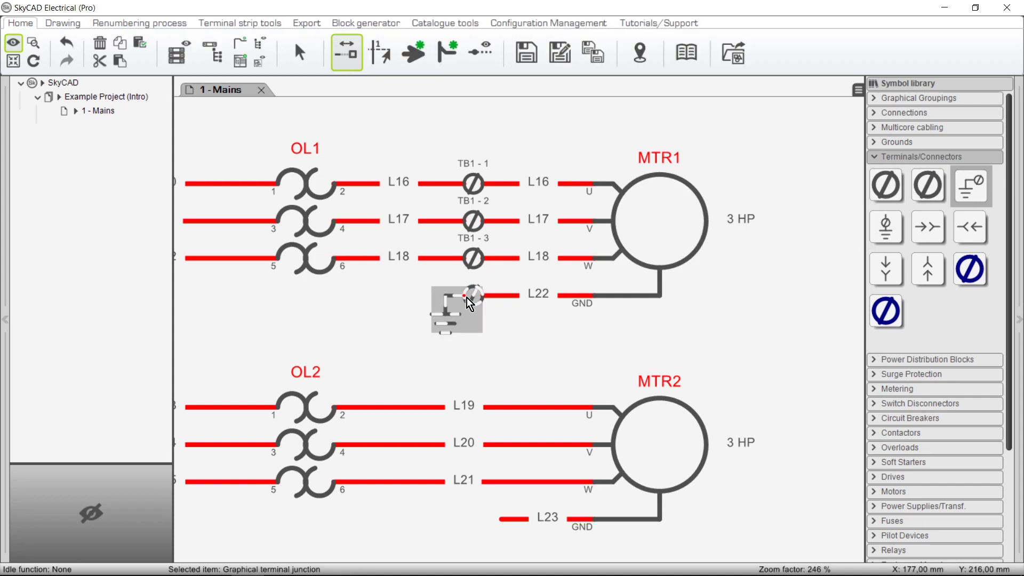
{"action": "left_click", "coordinate": [919, 196]}
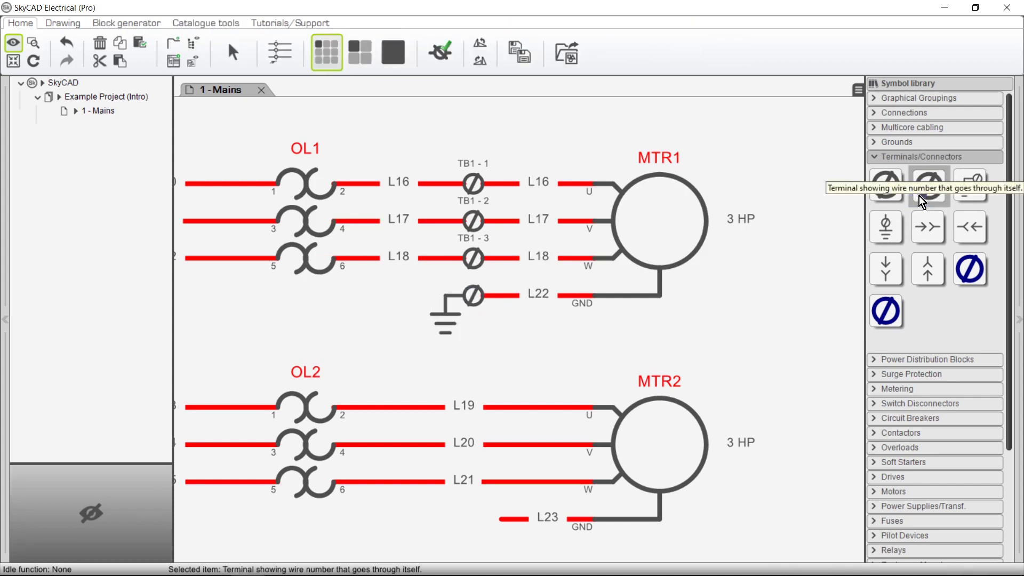
{"action": "left_click", "coordinate": [282, 60]}
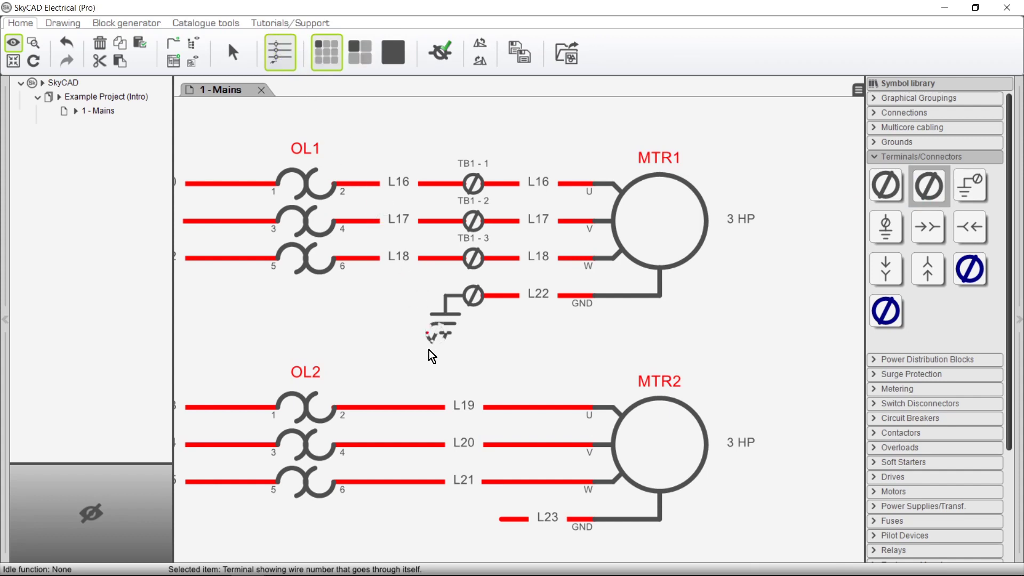
{"action": "left_click", "coordinate": [472, 387]}
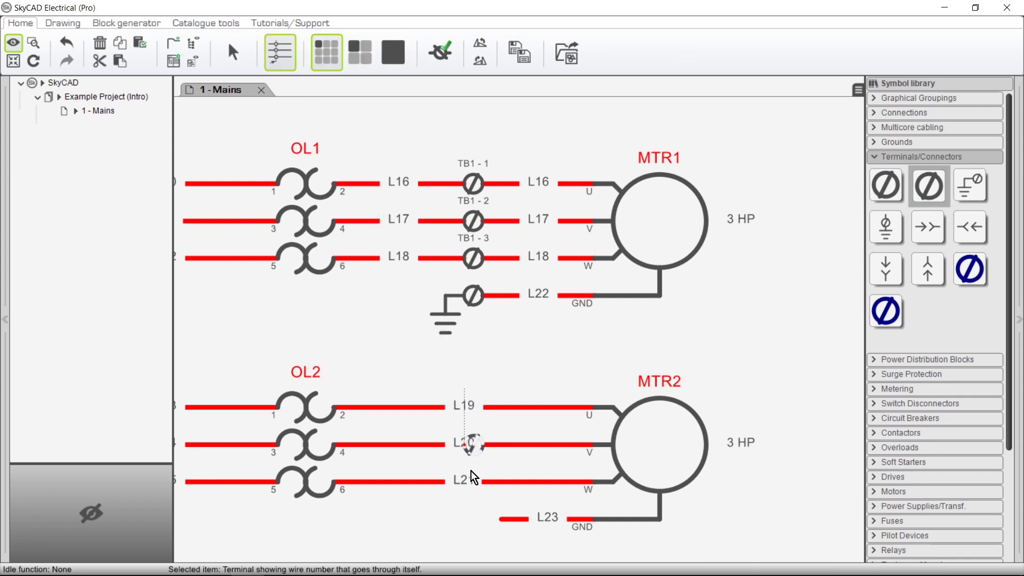
{"action": "left_click", "coordinate": [469, 500]}
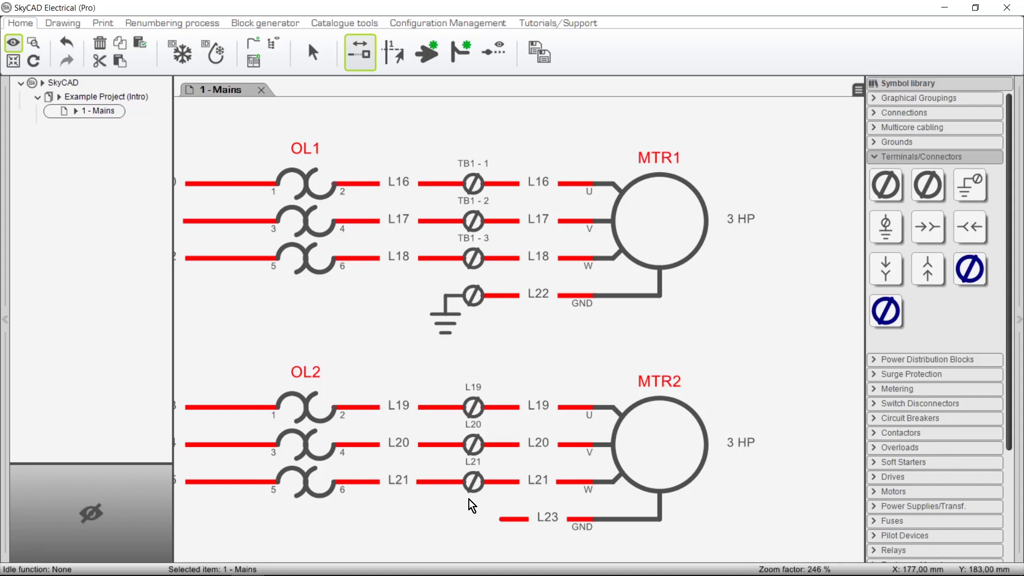
Step: Place a ground terminal on MTR2's L23 ground wire and connect it
{"action": "left_click", "coordinate": [968, 191]}
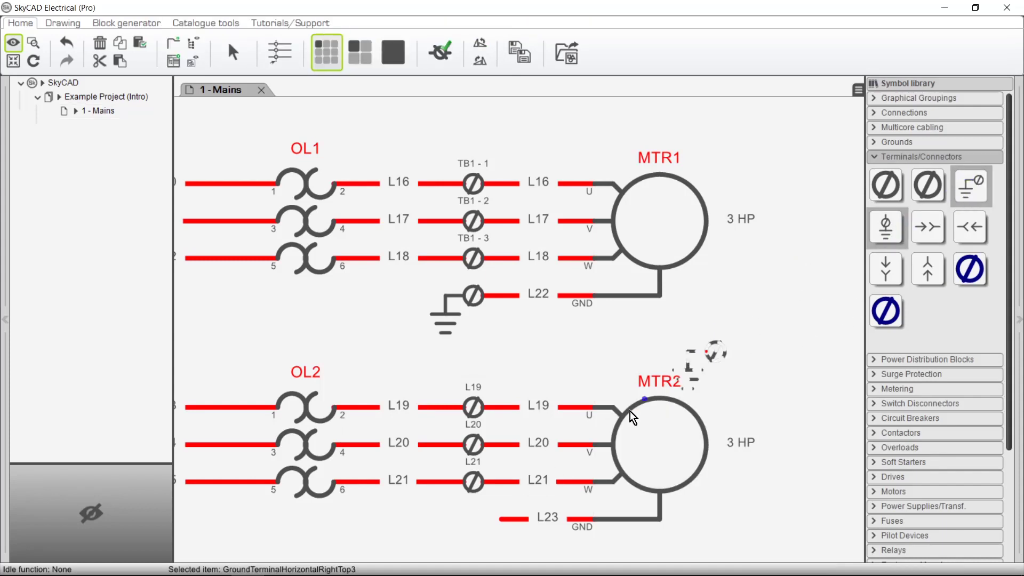
{"action": "left_click", "coordinate": [465, 527]}
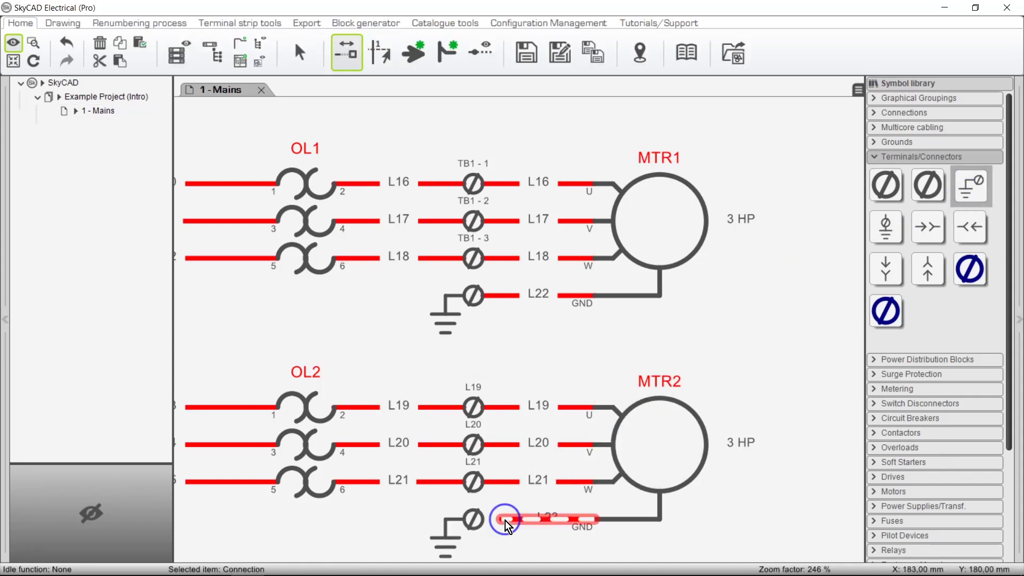
{"action": "left_click_drag", "start_coordinate": [498, 521], "coordinate": [483, 520]}
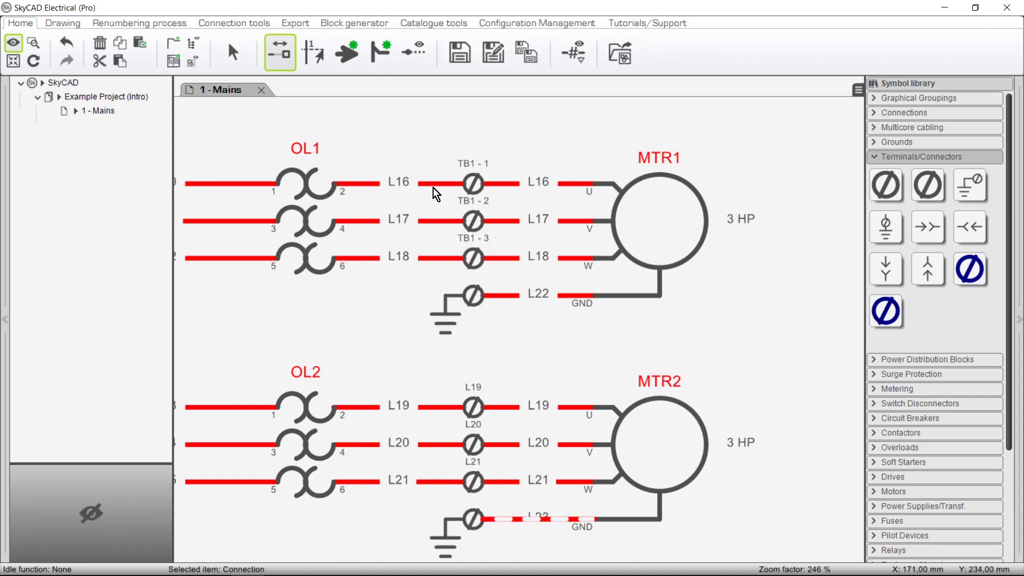
{"action": "right_click", "coordinate": [474, 186]}
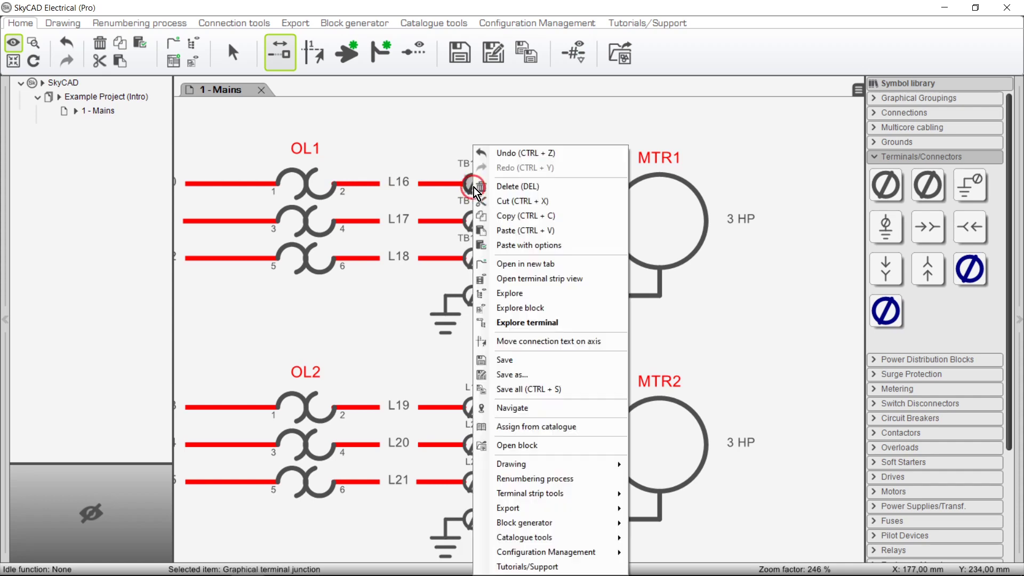
{"action": "left_click", "coordinate": [526, 293]}
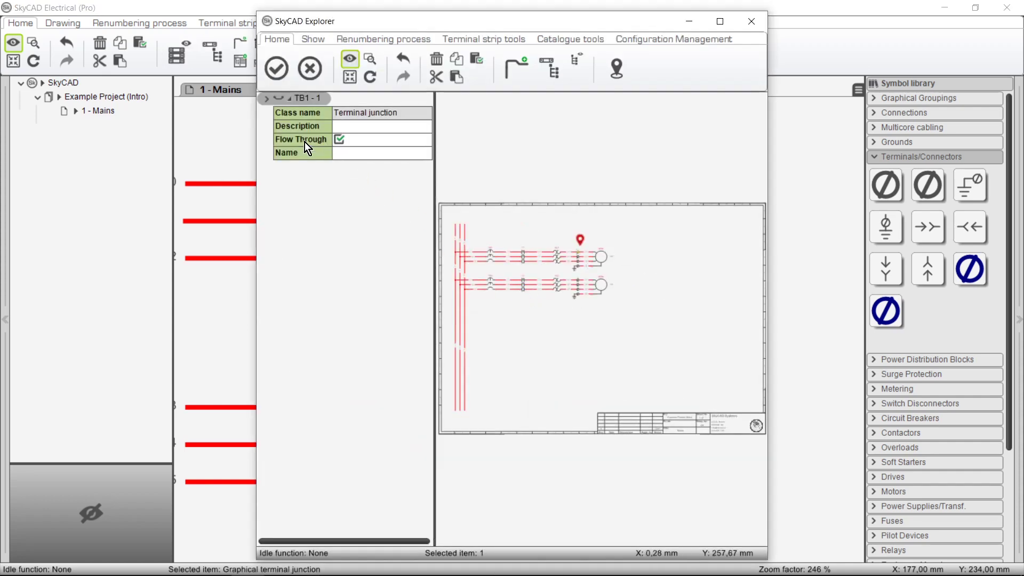
{"action": "left_click", "coordinate": [279, 74]}
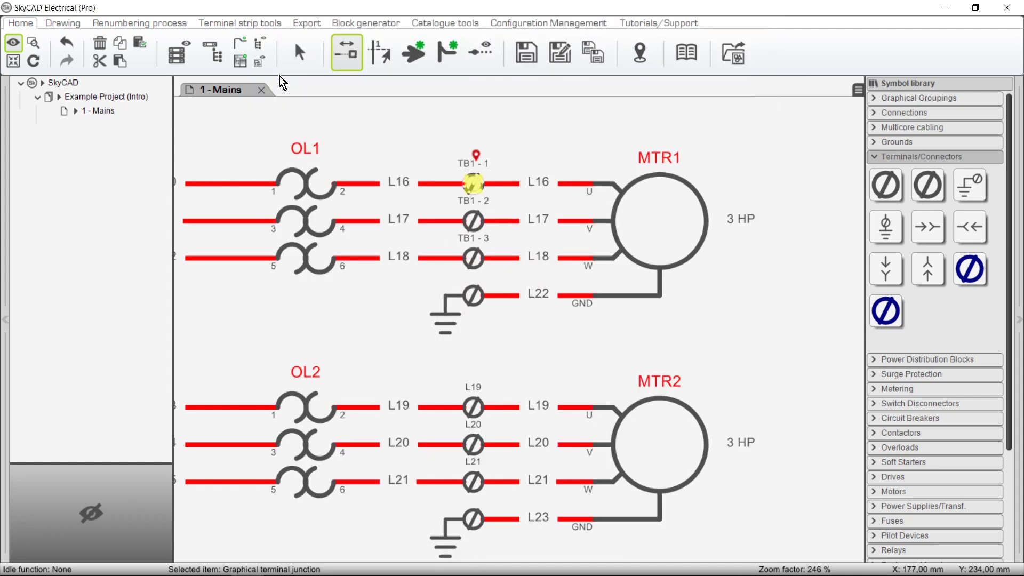
{"action": "left_click", "coordinate": [158, 25]}
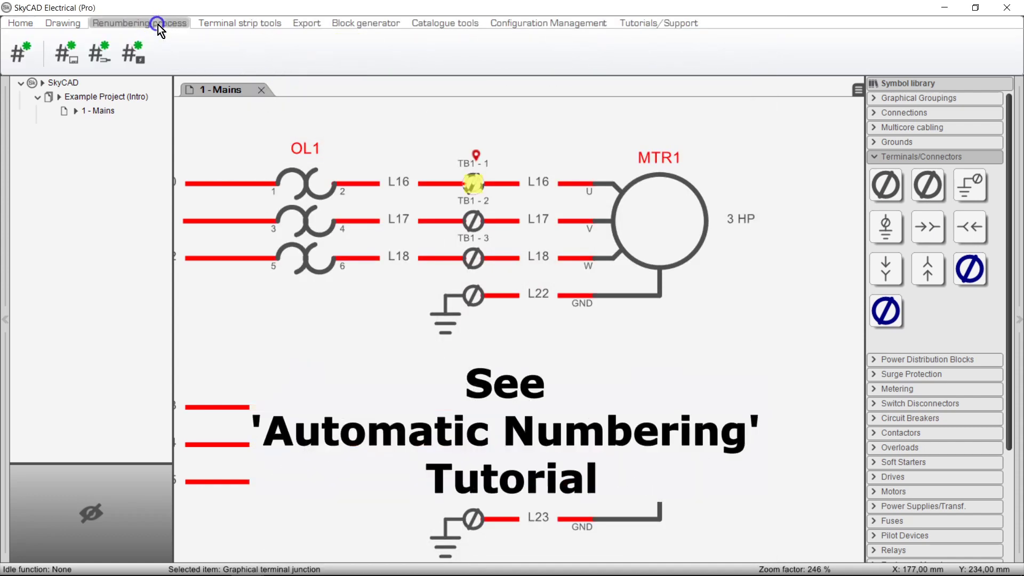
{"action": "left_click", "coordinate": [114, 57]}
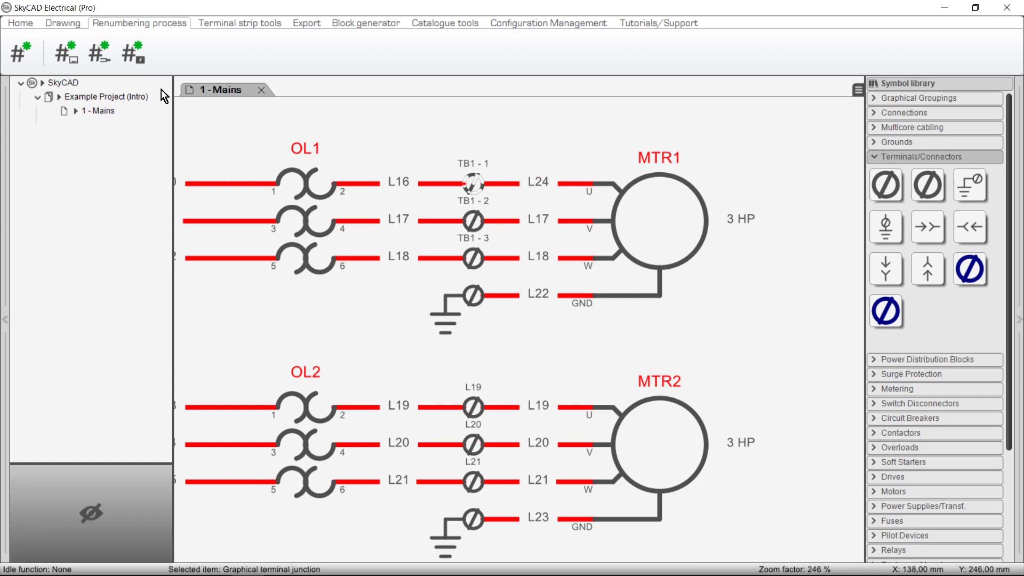
{"action": "left_click", "coordinate": [34, 20]}
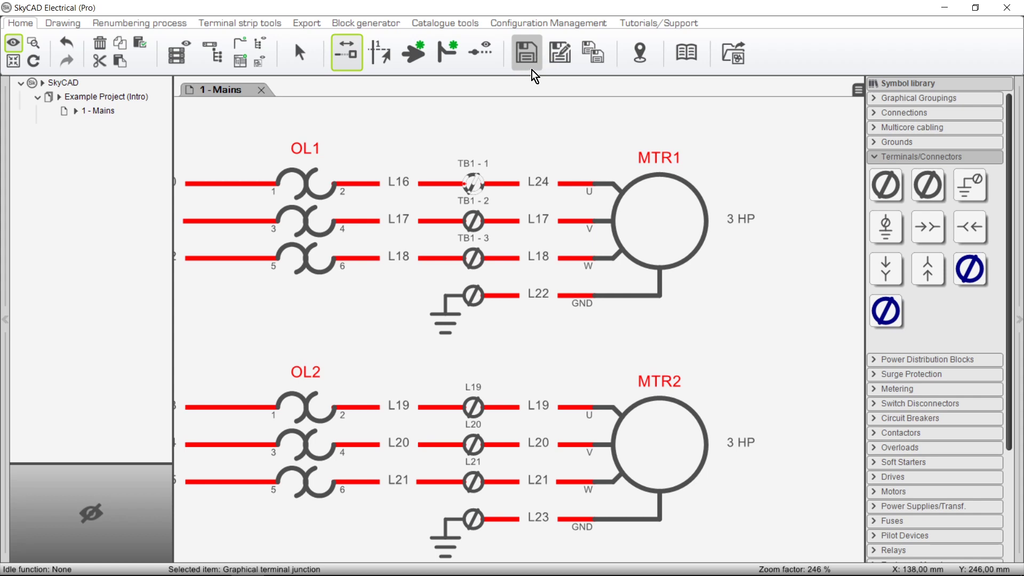
{"action": "left_click", "coordinate": [75, 49]}
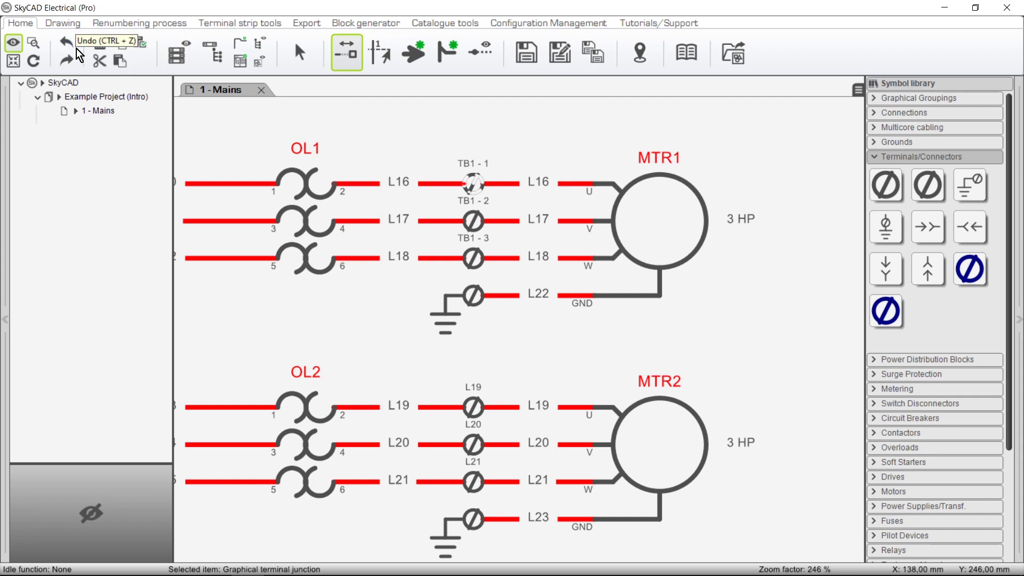
Step: Open the terminal strip view and select the Panel1 - TB1 header
{"action": "left_click", "coordinate": [184, 65]}
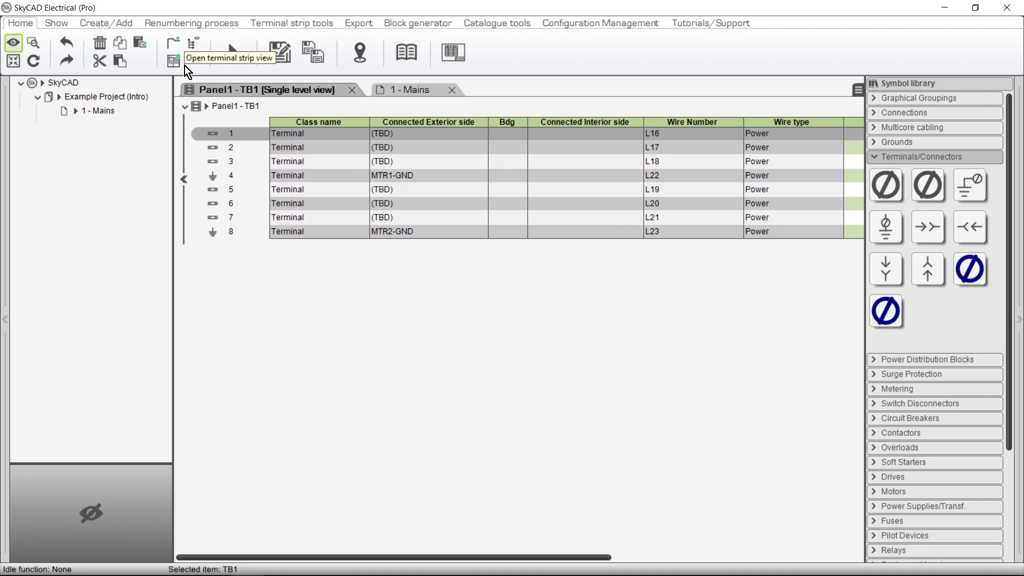
{"action": "left_click", "coordinate": [263, 110]}
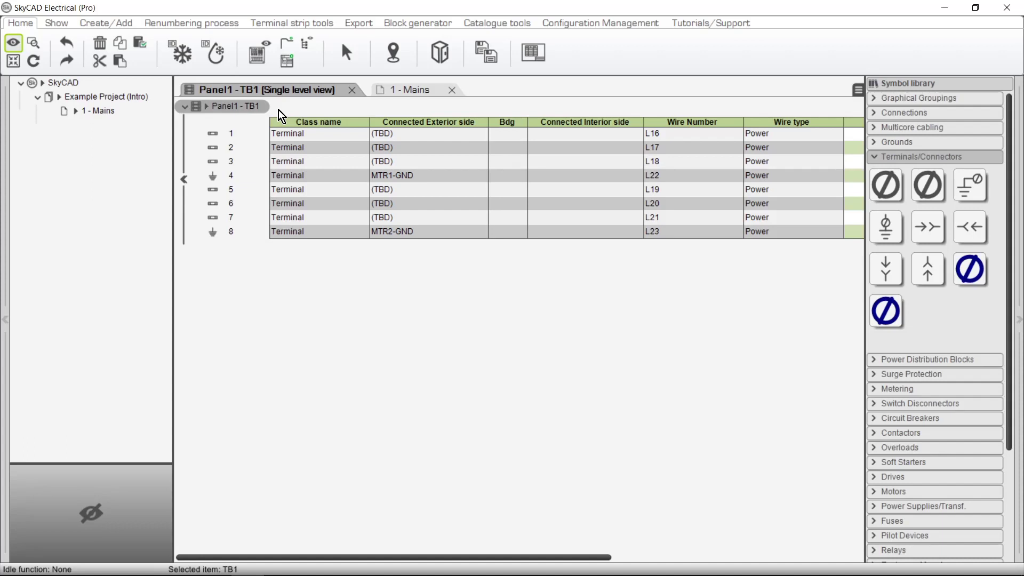
Step: Put every component on the 1 - Mains sheet in cabinet Panel1, then return to the TB1 table
{"action": "left_click", "coordinate": [407, 89]}
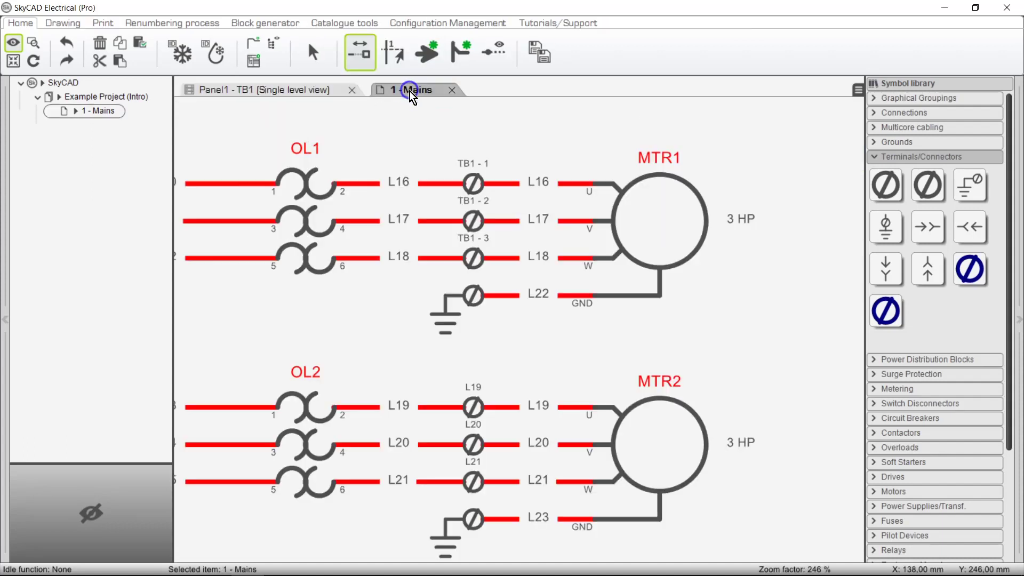
{"action": "scroll", "coordinate": [404, 129], "scroll_direction": "down", "scroll_amount": 6}
{"action": "left_click_drag", "start_coordinate": [271, 166], "coordinate": [461, 319]}
{"action": "left_click", "coordinate": [540, 64]}
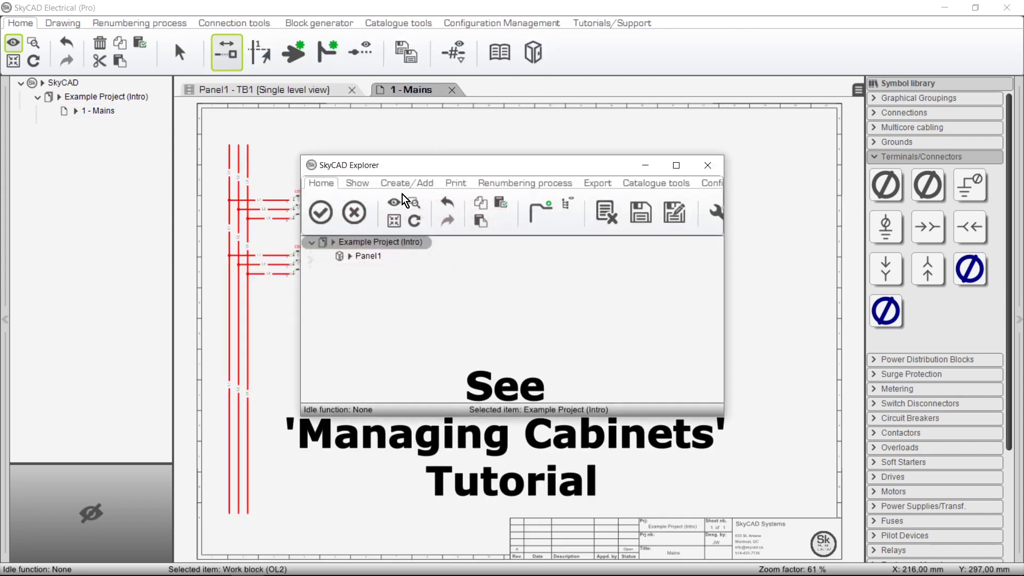
{"action": "left_click", "coordinate": [368, 257]}
{"action": "left_click", "coordinate": [327, 217]}
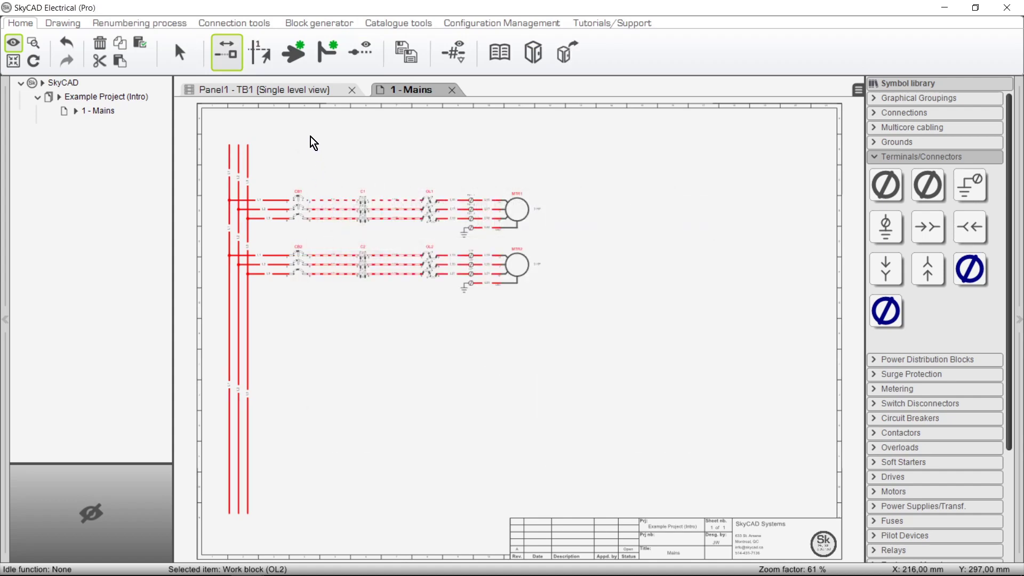
{"action": "left_click", "coordinate": [313, 92]}
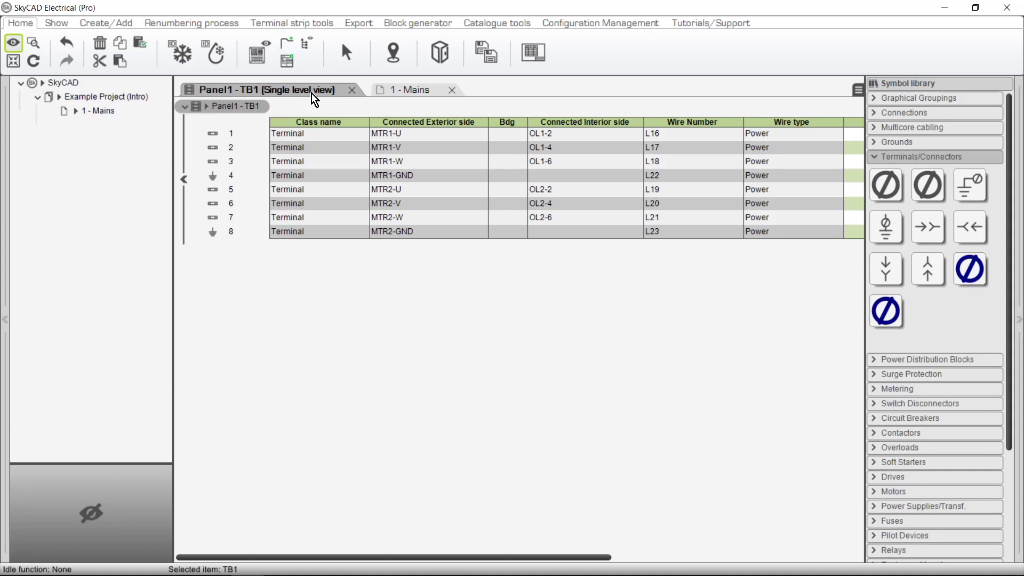
Step: Show the terminal strip tools and toggle Filter by locations off and back on
{"action": "left_click", "coordinate": [309, 24]}
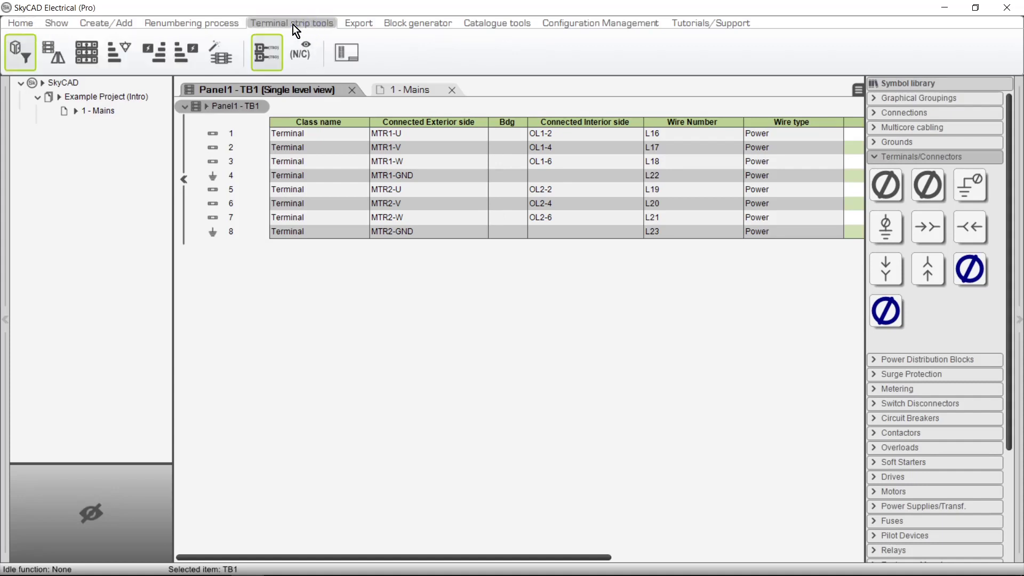
{"action": "left_click", "coordinate": [7, 63]}
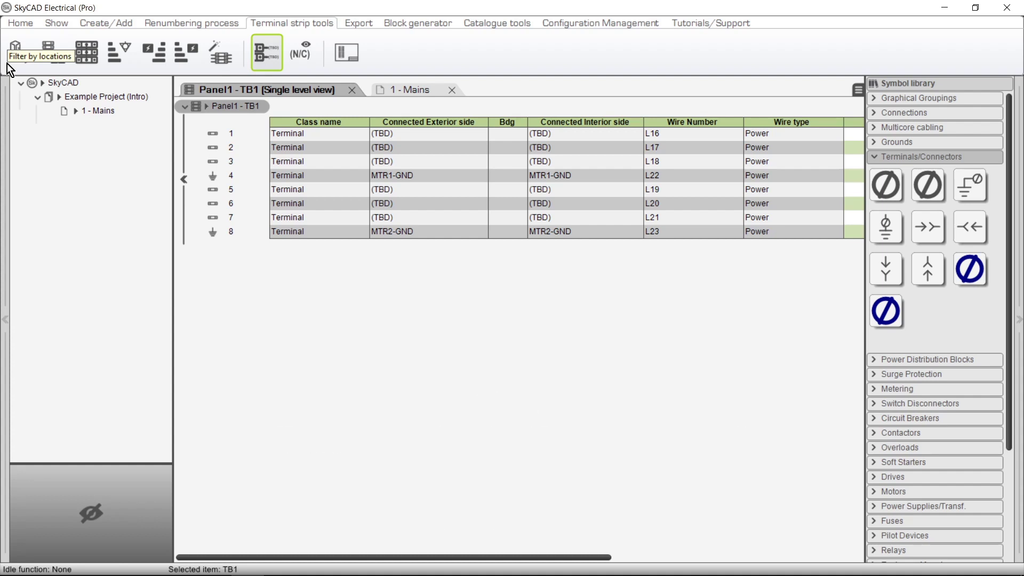
{"action": "left_click", "coordinate": [8, 63]}
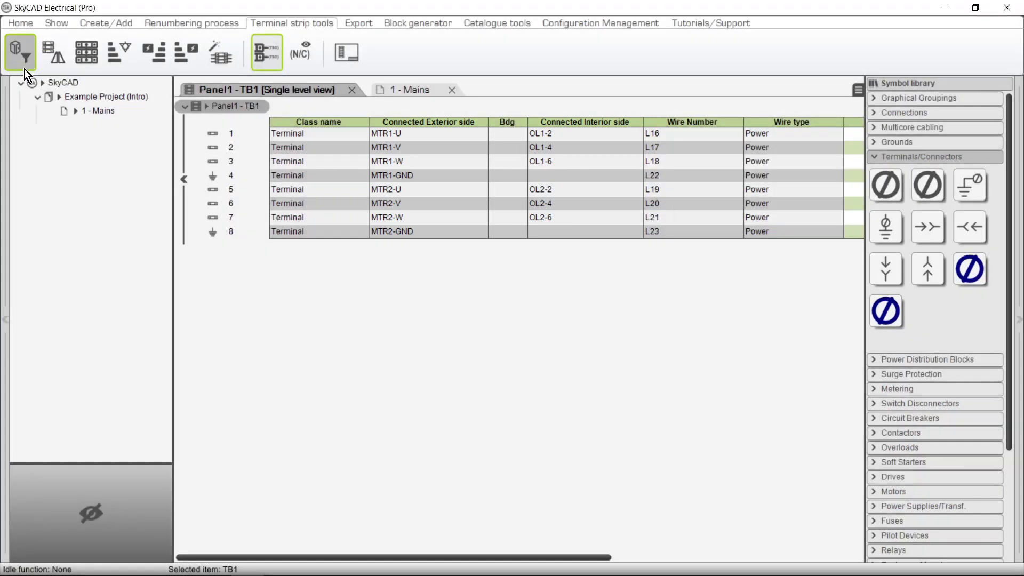
Step: In TB1's strip properties, set Side A label to Top, Side B to Bottom, and Name to X1
{"action": "left_click", "coordinate": [206, 106]}
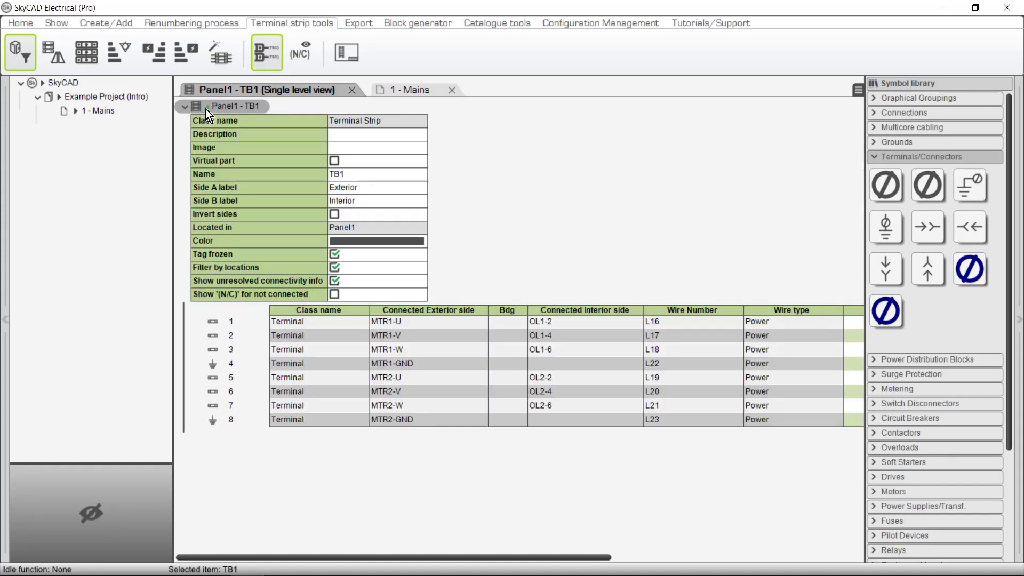
{"action": "left_click", "coordinate": [350, 191]}
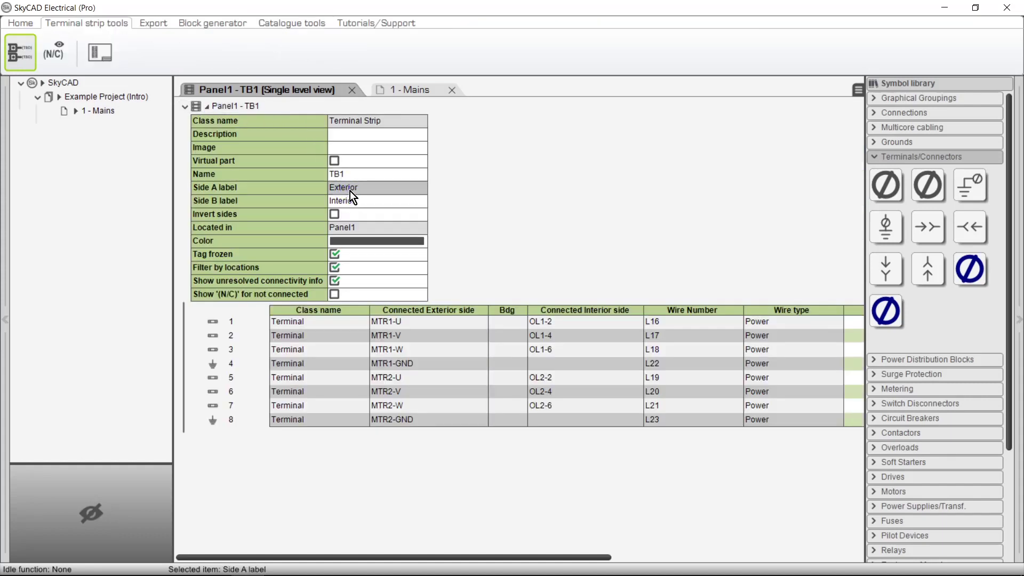
{"action": "type", "text": "Top"}
{"action": "left_click", "coordinate": [348, 202]}
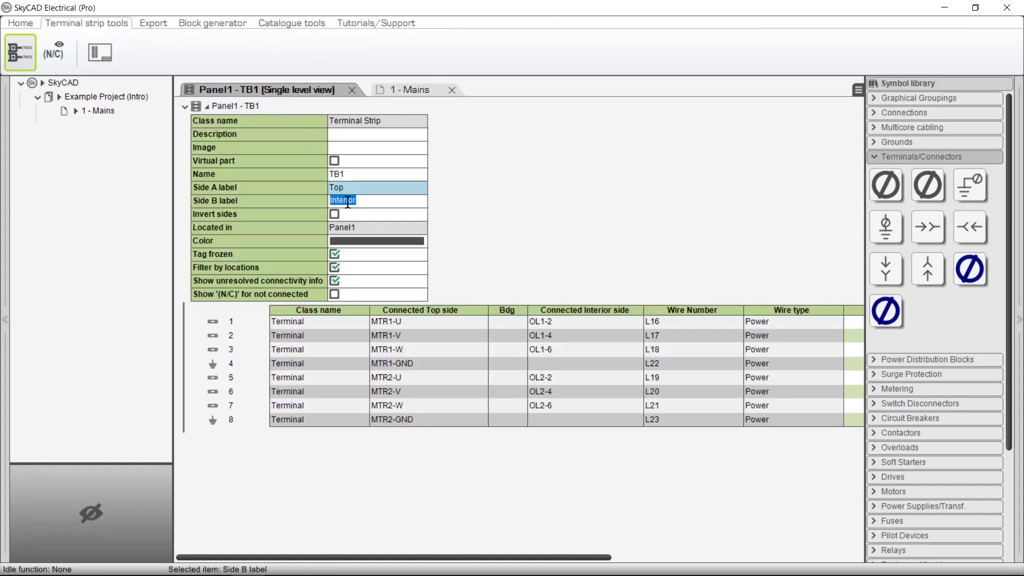
{"action": "type", "text": "Bottom"}
{"action": "key", "text": "Return"}
{"action": "key", "text": "Down"}
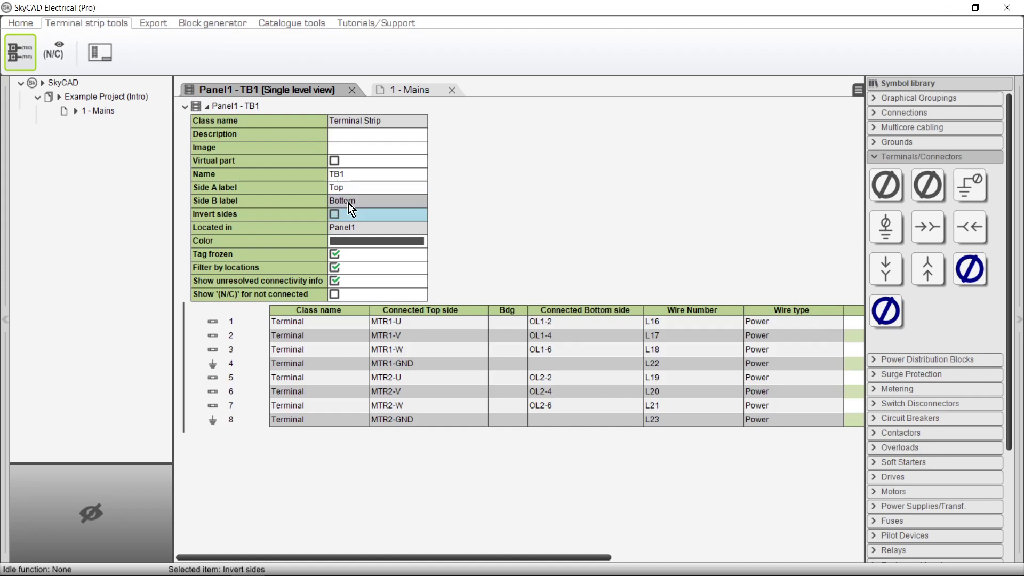
{"action": "left_click", "coordinate": [363, 175]}
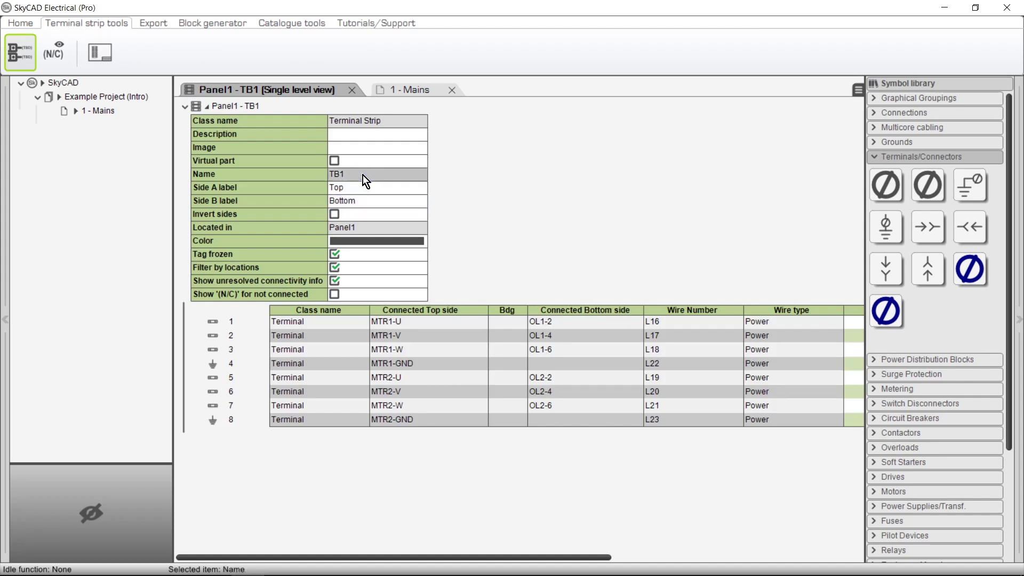
{"action": "type", "text": "X1"}
{"action": "key", "text": "Return"}
{"action": "key", "text": "Down"}
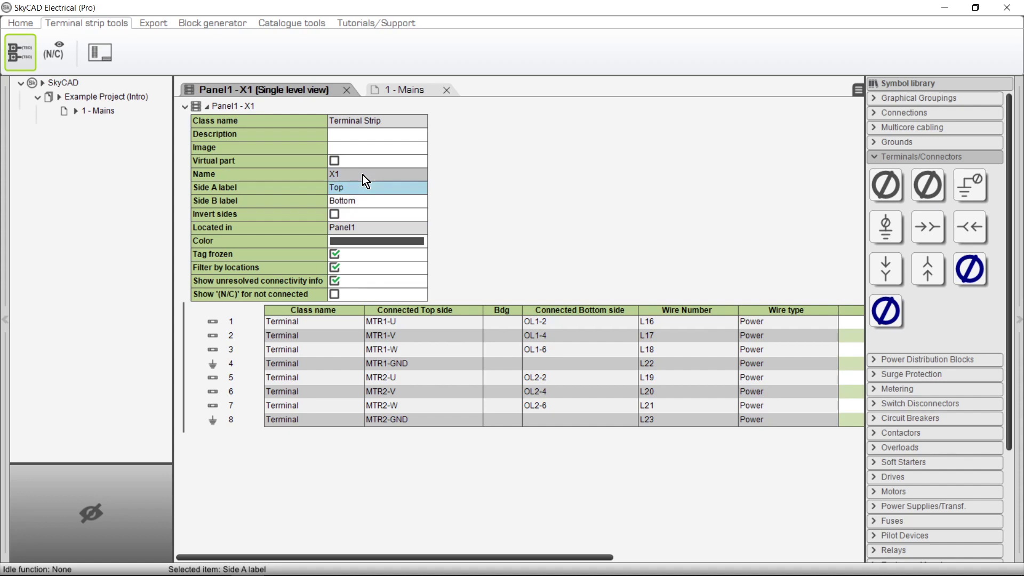
{"action": "left_click", "coordinate": [207, 107]}
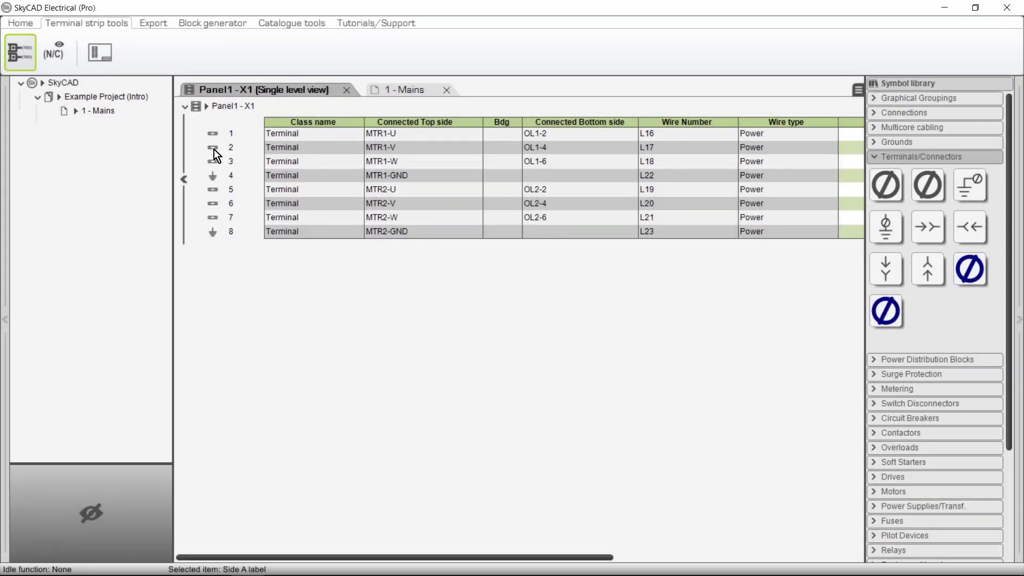
Step: Move the Connected Top side column two places right, past Connected Bottom side
{"action": "left_click", "coordinate": [251, 231]}
{"action": "left_click_drag", "start_coordinate": [359, 557], "coordinate": [630, 558]}
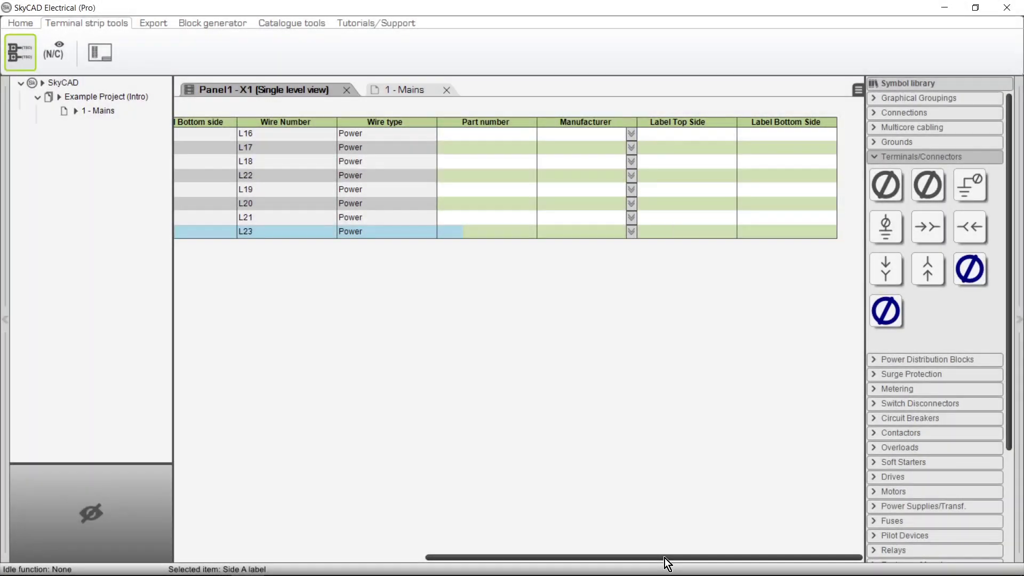
{"action": "left_click_drag", "start_coordinate": [664, 559], "coordinate": [401, 561]}
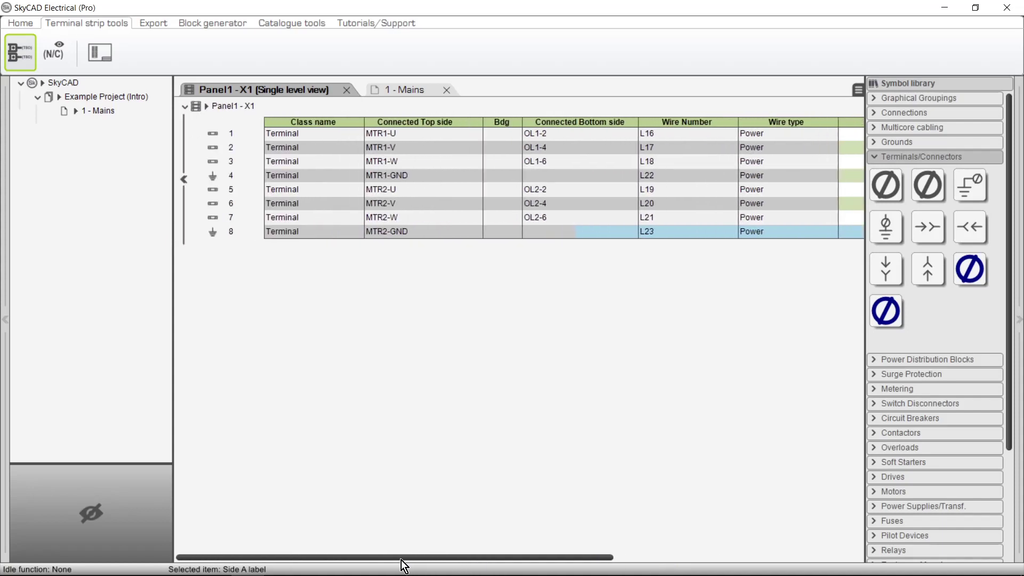
{"action": "left_click", "coordinate": [455, 126]}
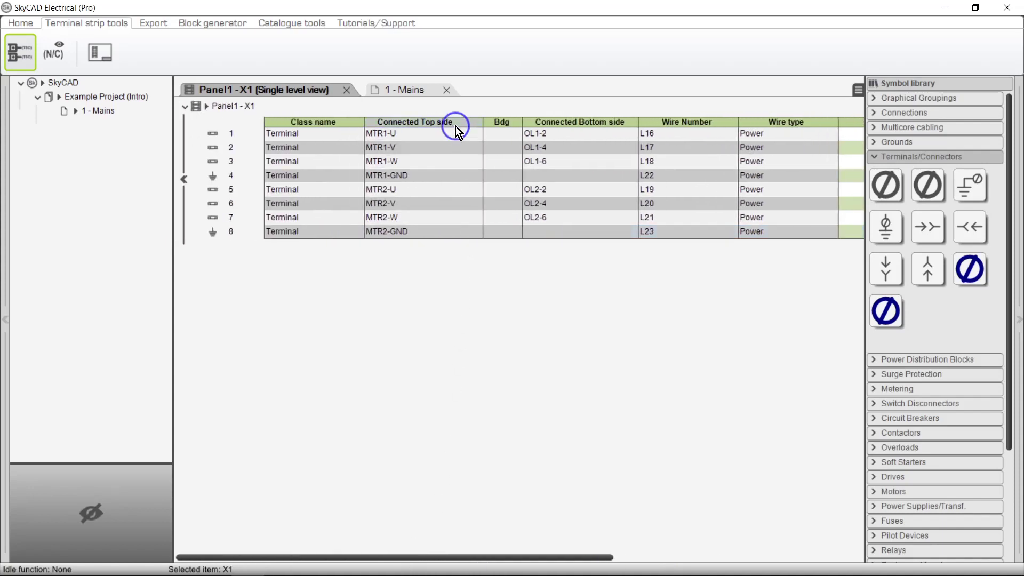
{"action": "left_click", "coordinate": [23, 24]}
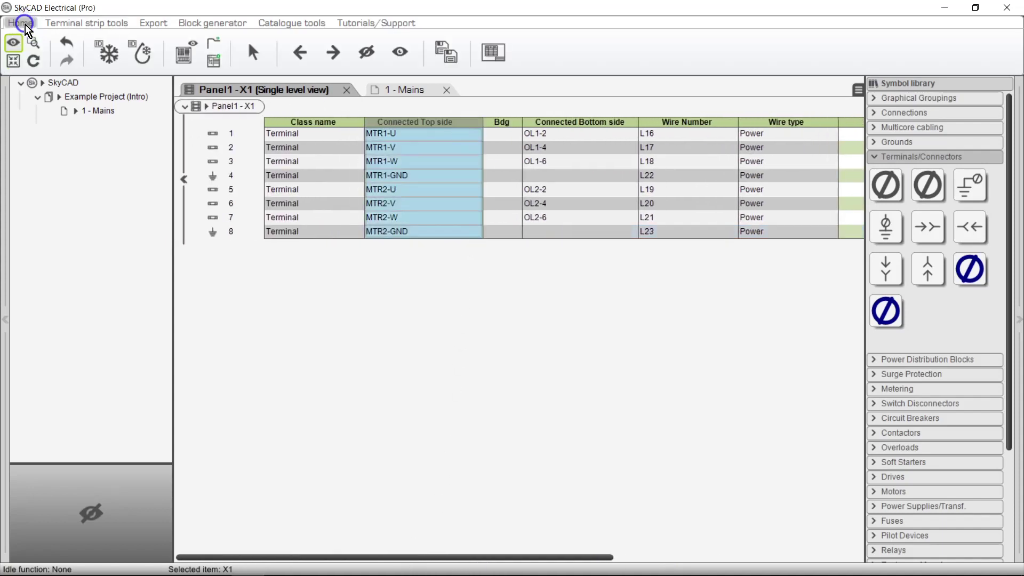
{"action": "left_click", "coordinate": [334, 54]}
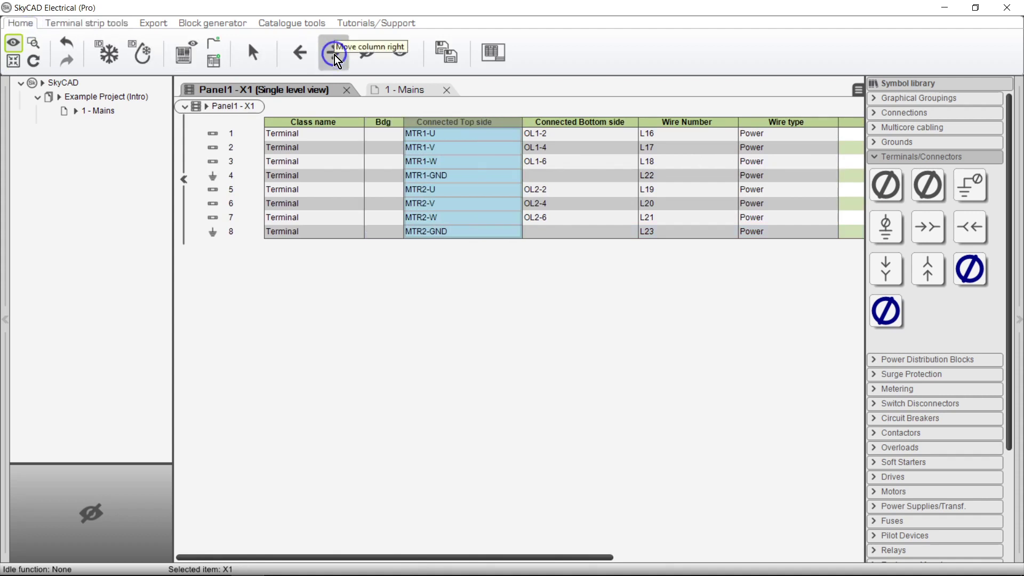
{"action": "left_click", "coordinate": [336, 59]}
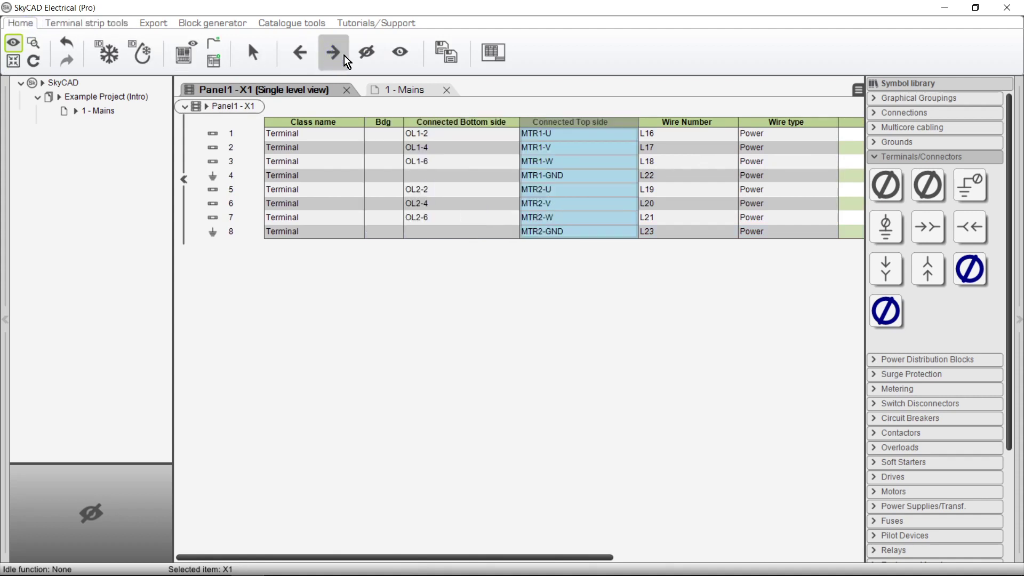
Step: Try showing and hiding columns, leaving Description and Image hidden
{"action": "left_click", "coordinate": [404, 65]}
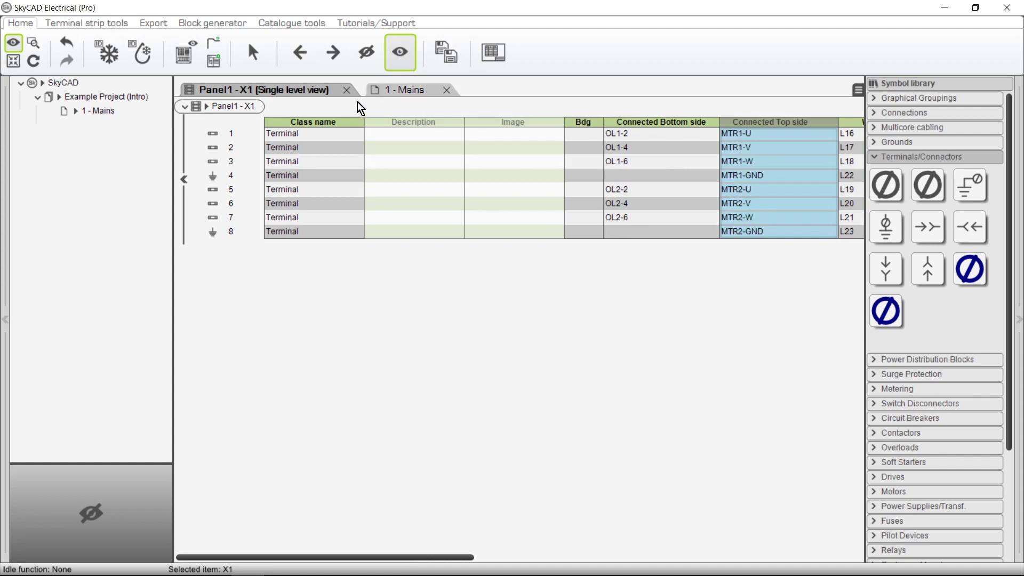
{"action": "left_click", "coordinate": [347, 122]}
{"action": "left_click", "coordinate": [373, 67]}
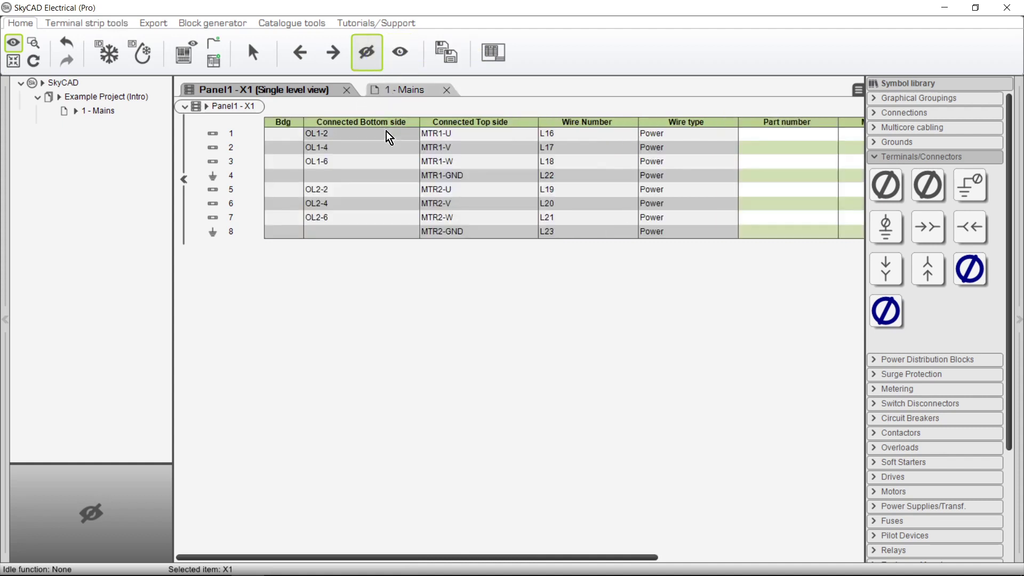
{"action": "left_click", "coordinate": [400, 58]}
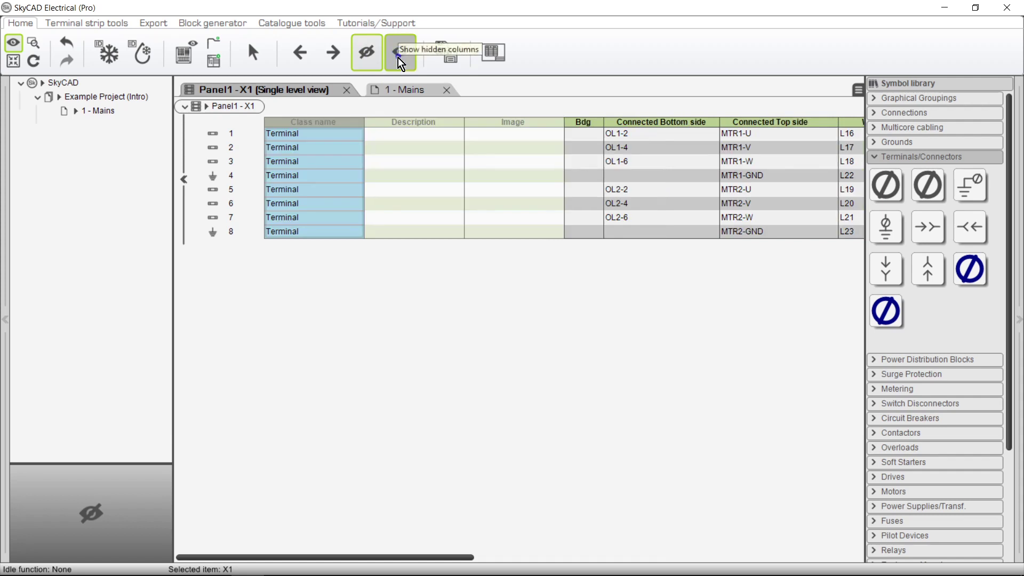
{"action": "left_click", "coordinate": [369, 58]}
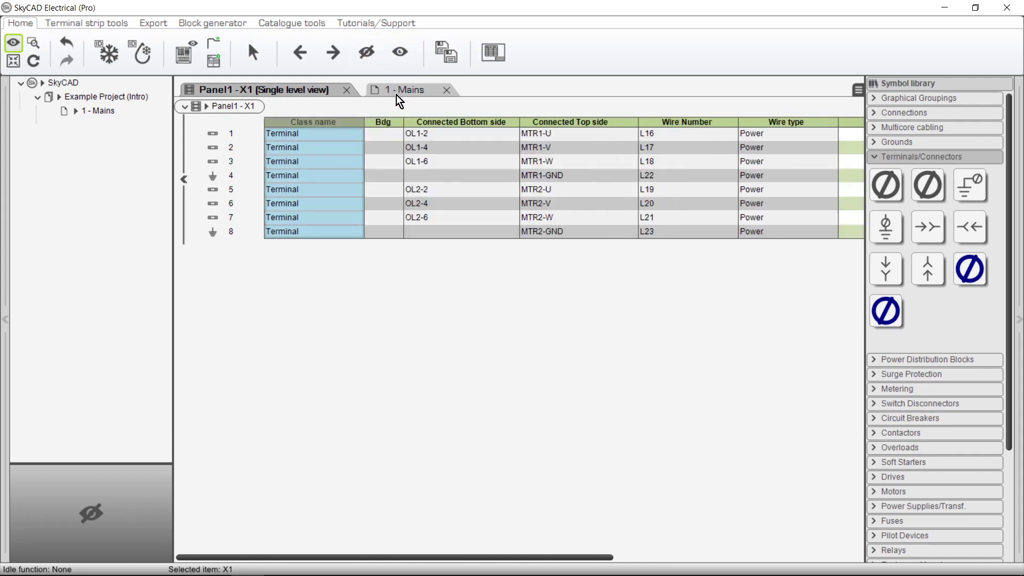
{"action": "left_click", "coordinate": [235, 150]}
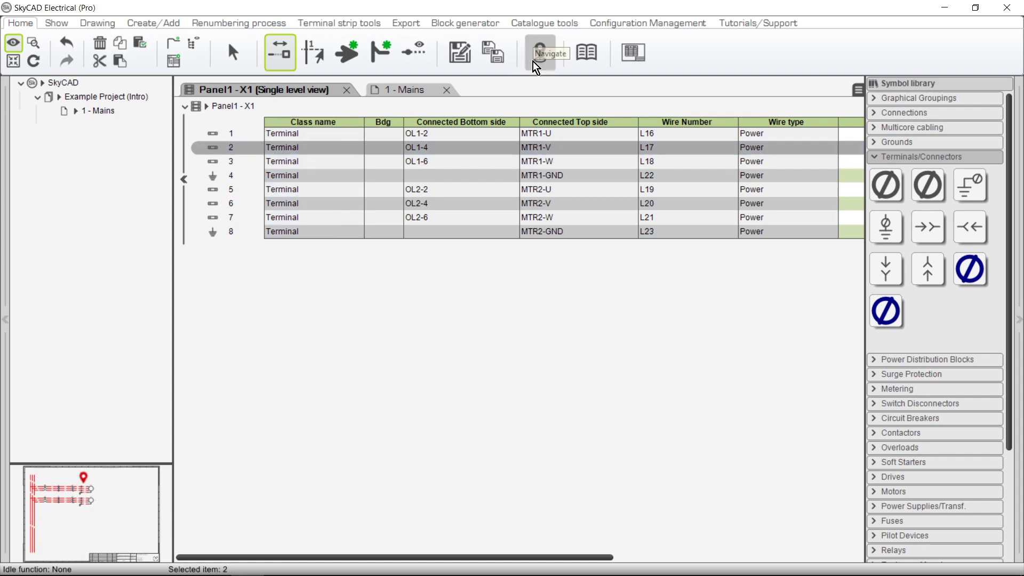
{"action": "left_click", "coordinate": [534, 63]}
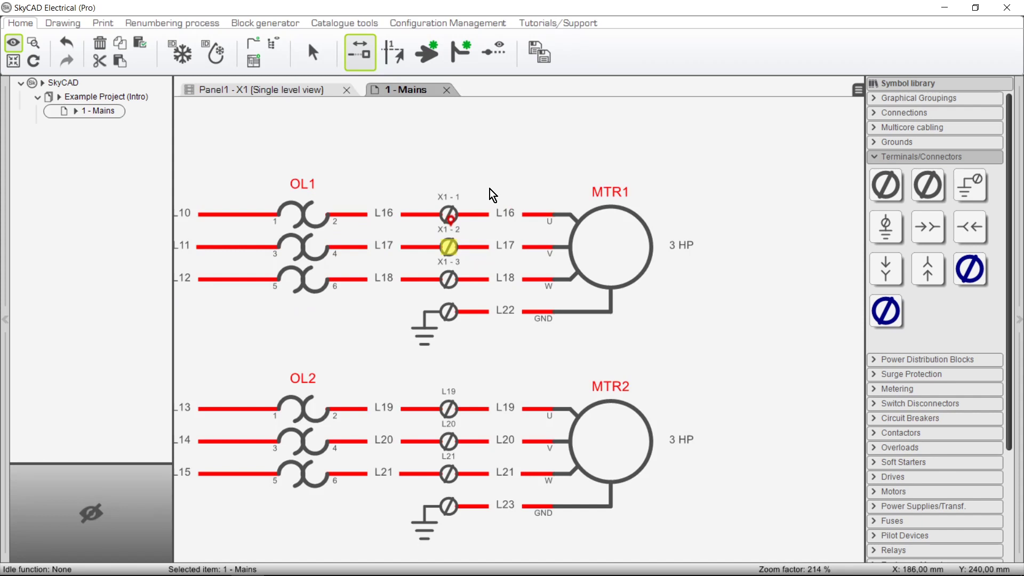
{"action": "left_click", "coordinate": [312, 89]}
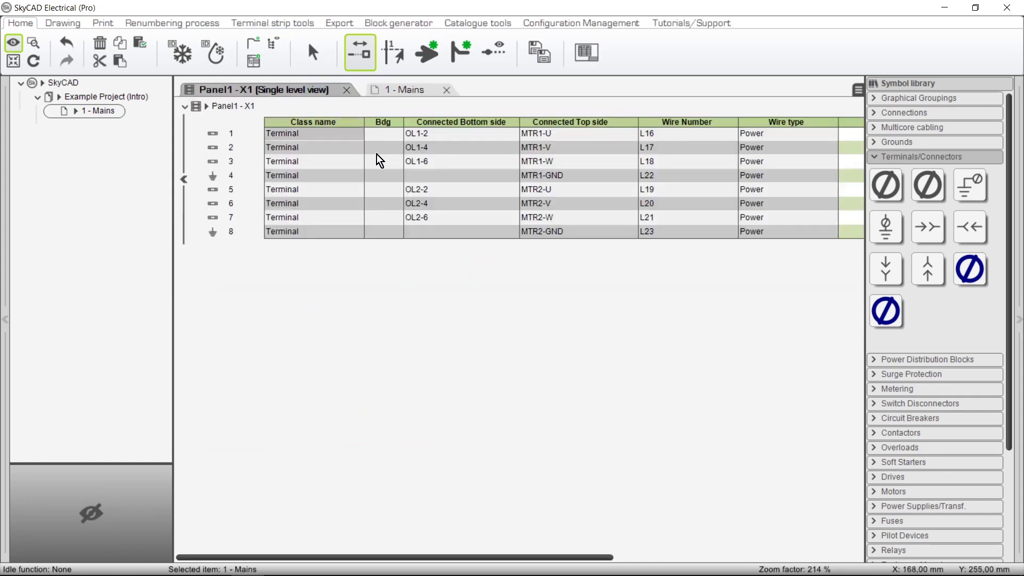
{"action": "left_click", "coordinate": [420, 162]}
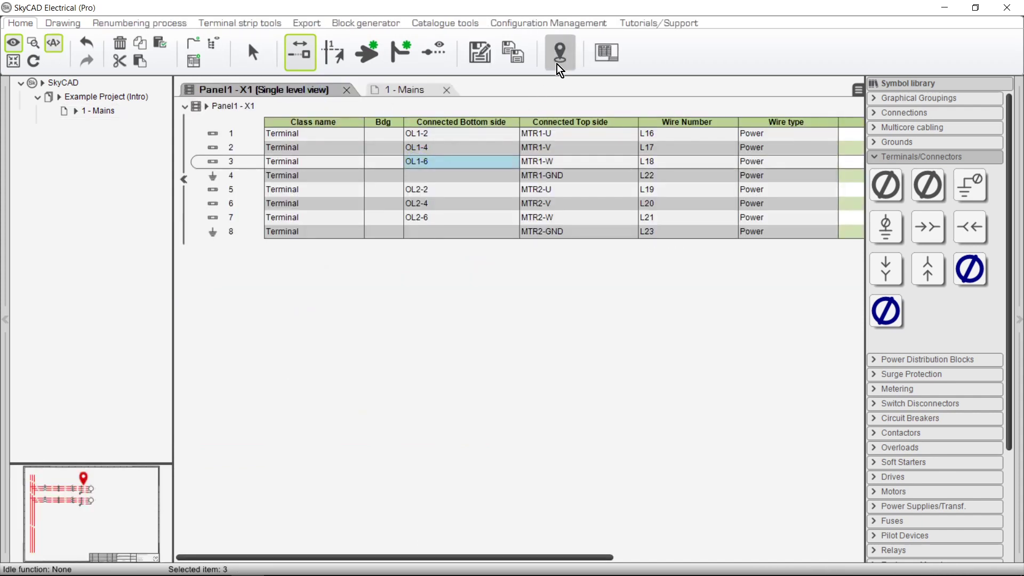
{"action": "left_click", "coordinate": [559, 63]}
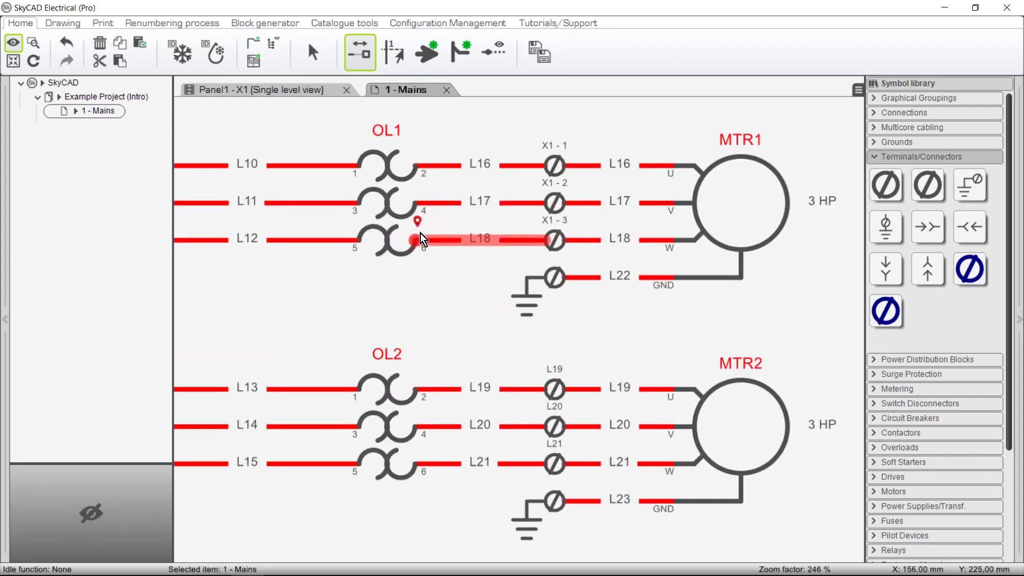
{"action": "left_click", "coordinate": [301, 90]}
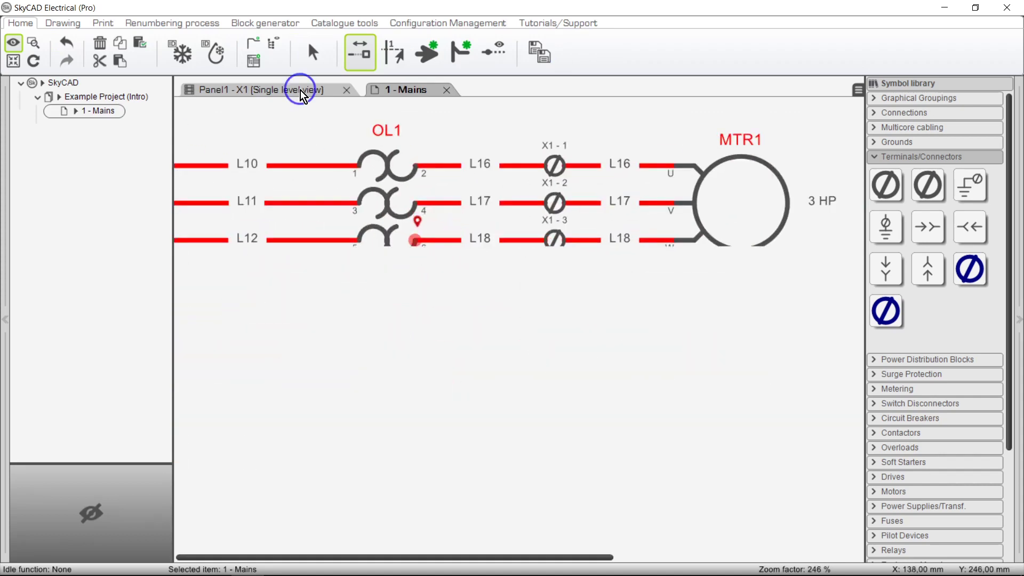
{"action": "left_click", "coordinate": [257, 108]}
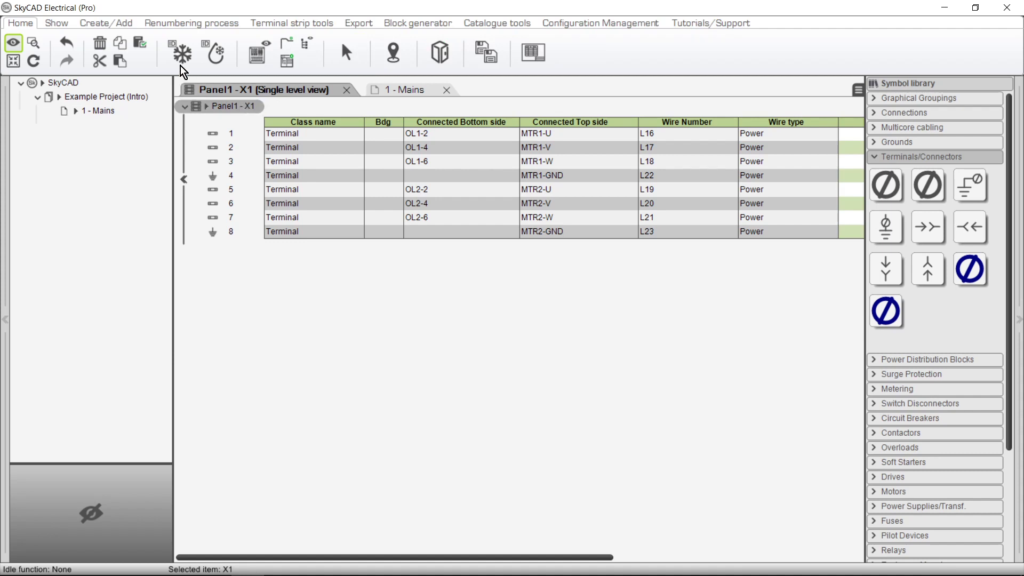
Step: Add a group marker, new terminal 9, a separator and an end stop to strip X1
{"action": "left_click", "coordinate": [133, 25]}
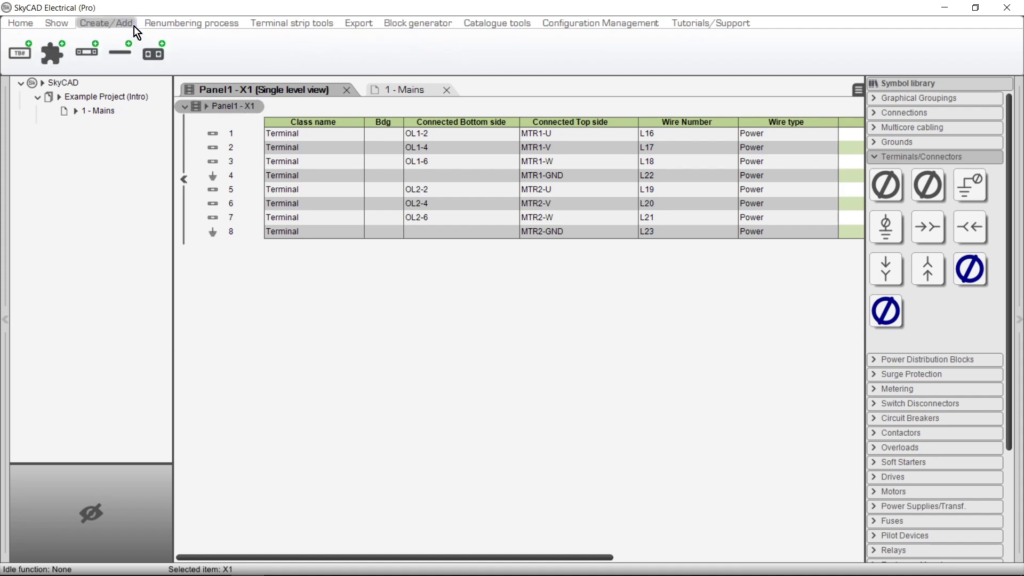
{"action": "left_click", "coordinate": [27, 61]}
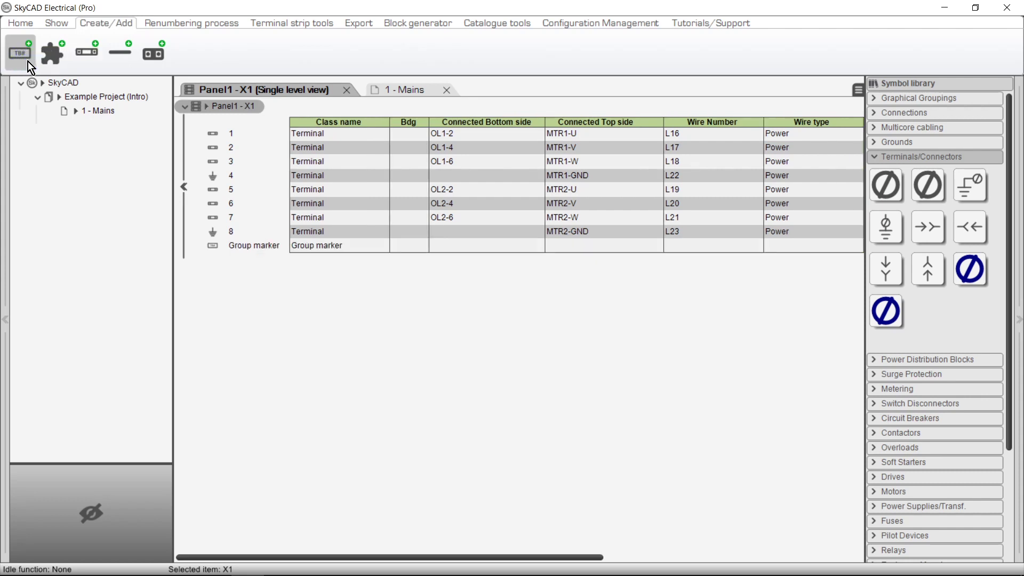
{"action": "left_click", "coordinate": [88, 65]}
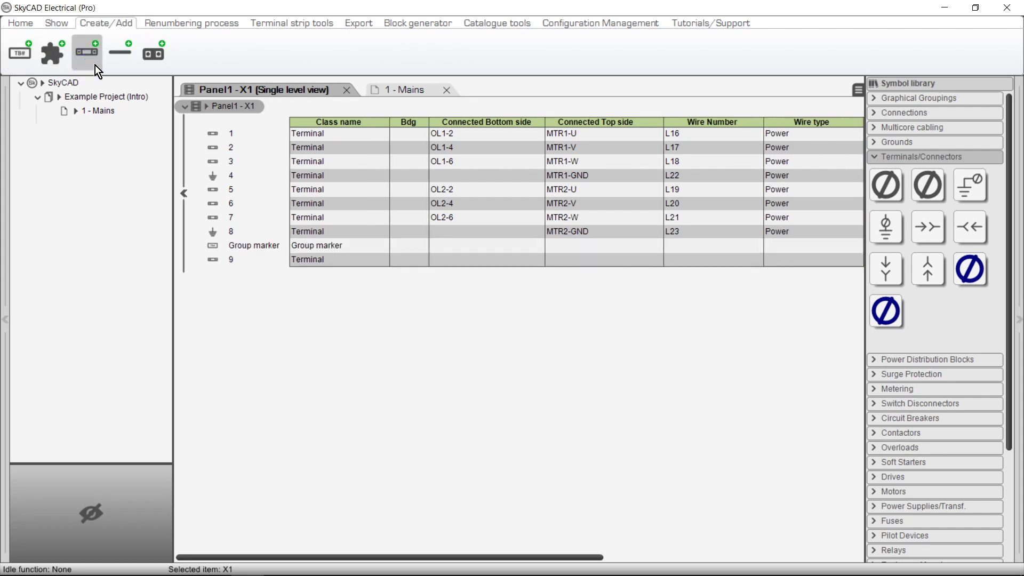
{"action": "left_click", "coordinate": [116, 66]}
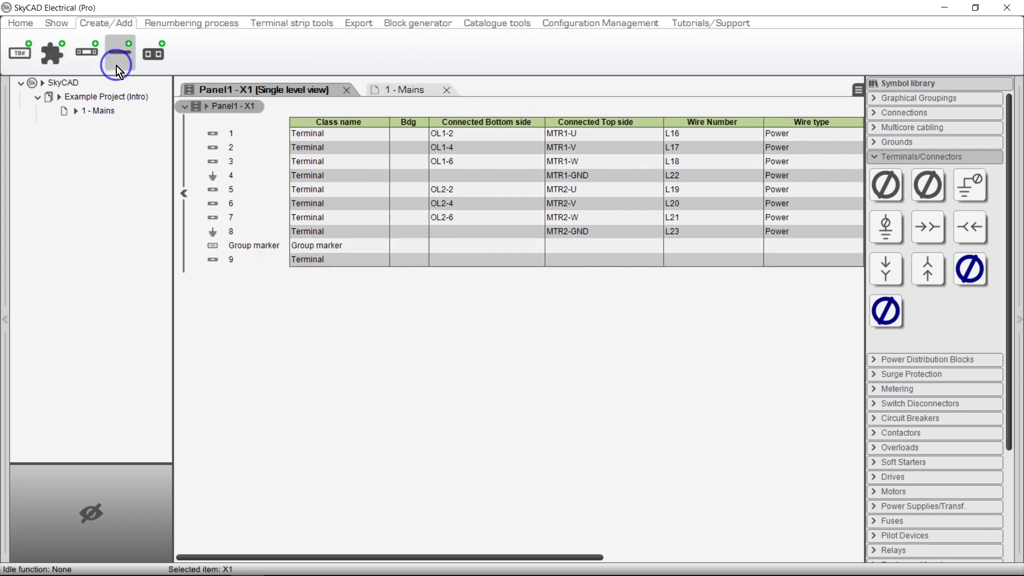
{"action": "left_click", "coordinate": [155, 66]}
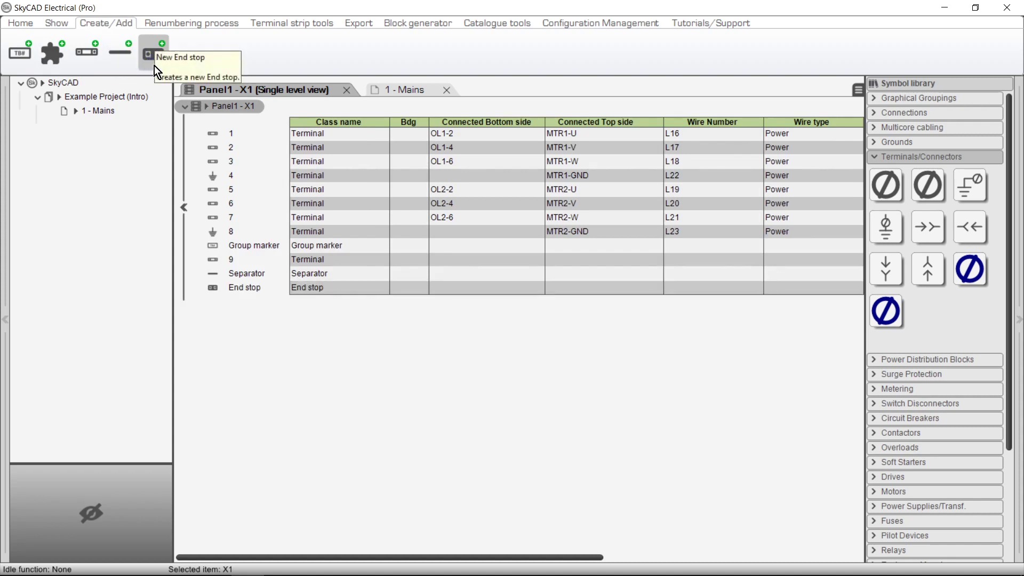
Step: Move the group marker to the top of the strip and the separator between terminals 4 and 5
{"action": "mouse_move", "coordinate": [235, 246]}
{"action": "left_mouse_down"}
{"action": "mouse_move", "coordinate": [241, 138]}
{"action": "mouse_move", "coordinate": [255, 136]}
{"action": "left_mouse_up"}
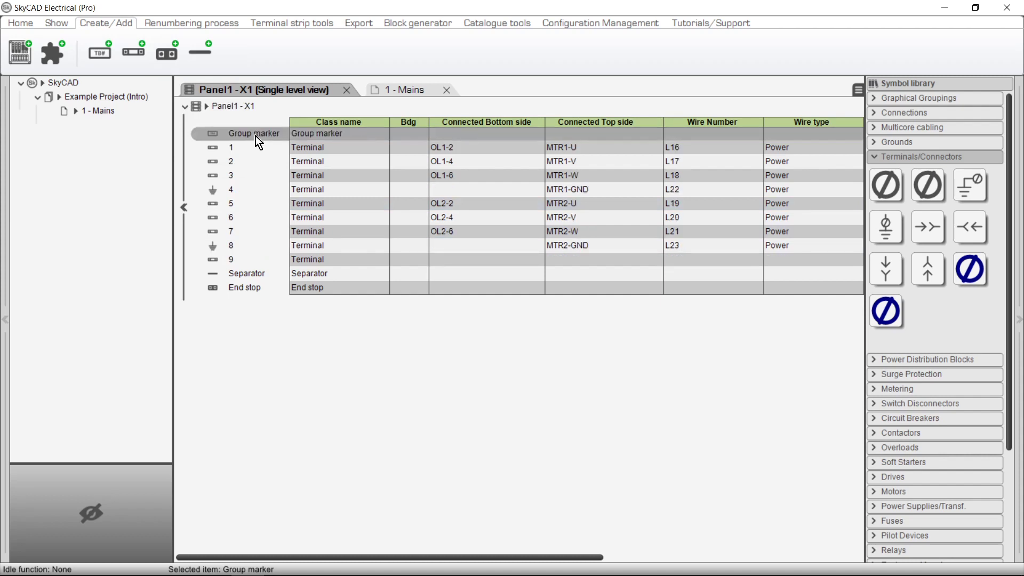
{"action": "left_click_drag", "start_coordinate": [251, 274], "coordinate": [255, 200]}
{"action": "left_click", "coordinate": [267, 137]}
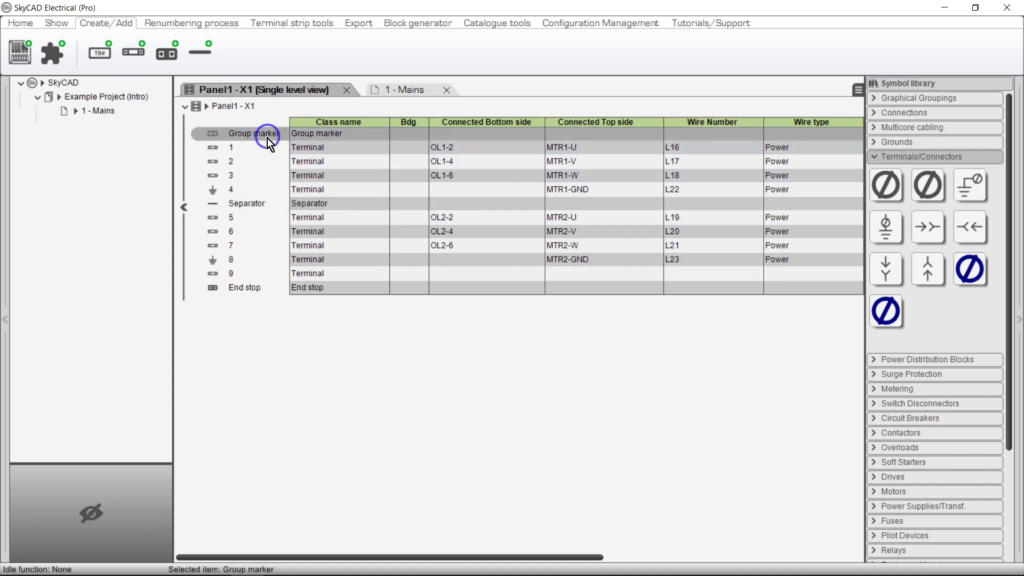
{"action": "left_click", "coordinate": [261, 147], "text": "ctrl"}
{"action": "mouse_move", "coordinate": [261, 149]}
{"action": "left_mouse_down"}
{"action": "mouse_move", "coordinate": [258, 212]}
{"action": "mouse_move", "coordinate": [270, 194]}
{"action": "mouse_move", "coordinate": [273, 131]}
{"action": "left_mouse_up"}
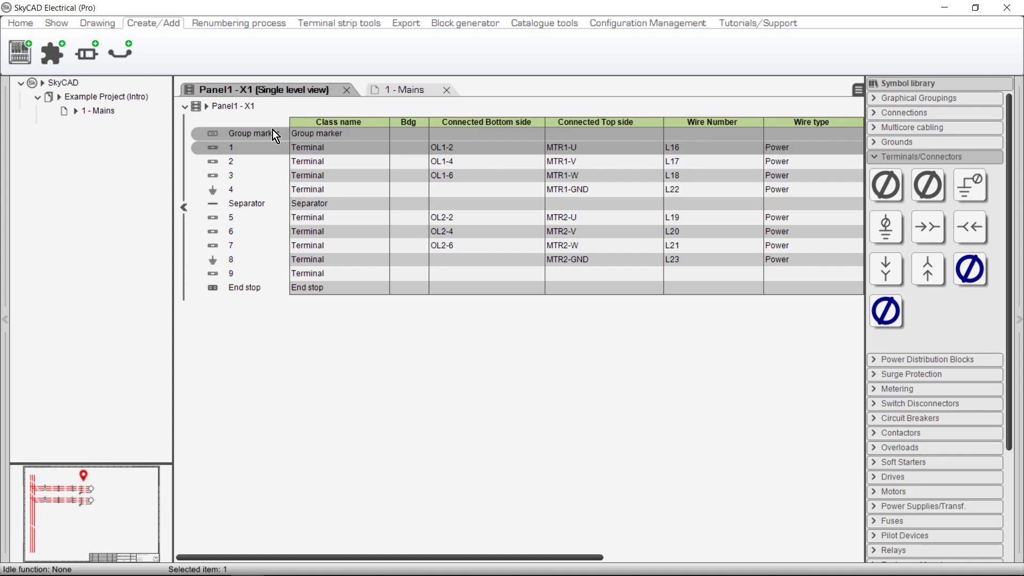
Step: Insert a separator before terminal 9, after terminal 8
{"action": "left_click", "coordinate": [252, 279]}
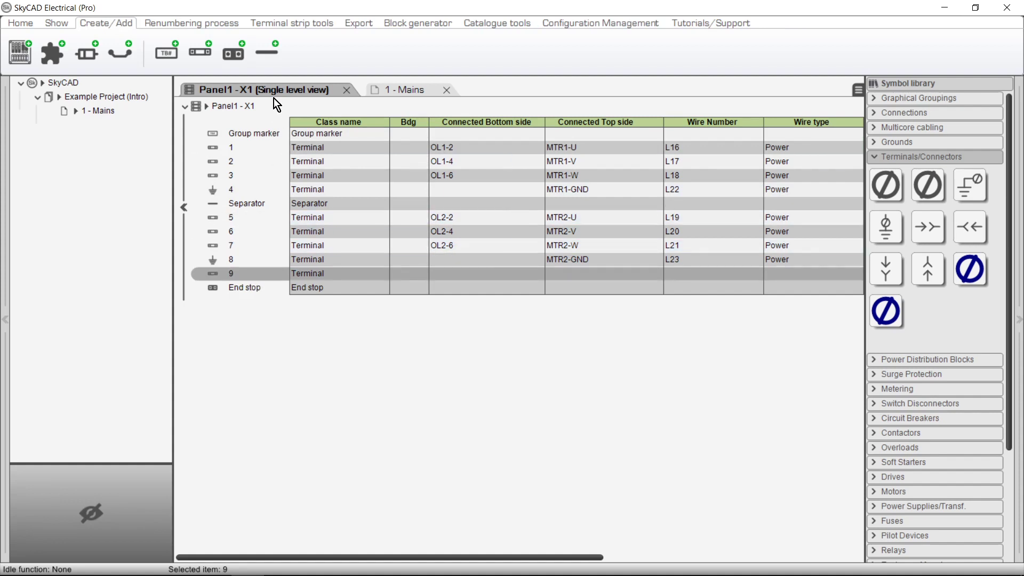
{"action": "left_click", "coordinate": [280, 57]}
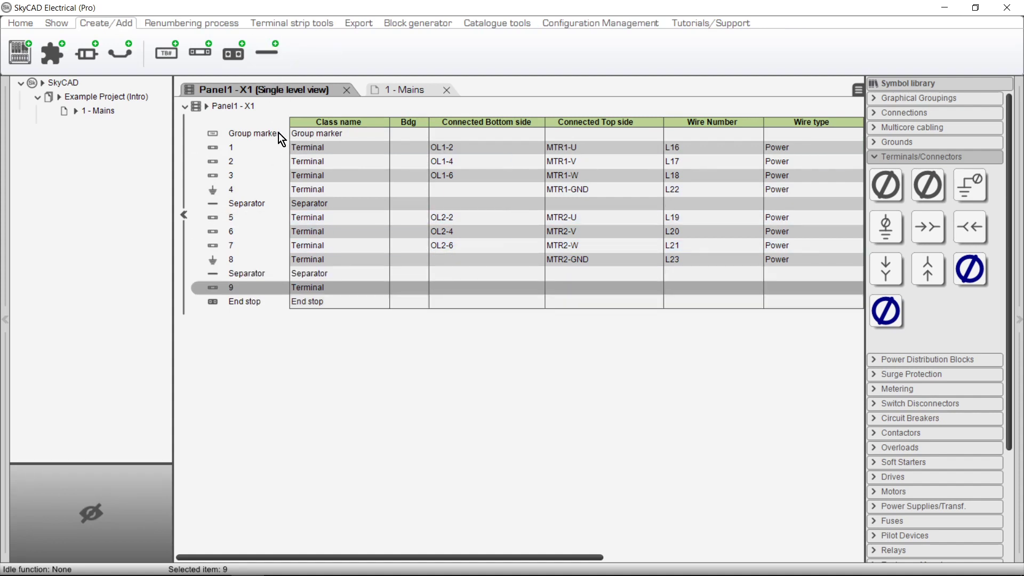
{"action": "left_click", "coordinate": [273, 279]}
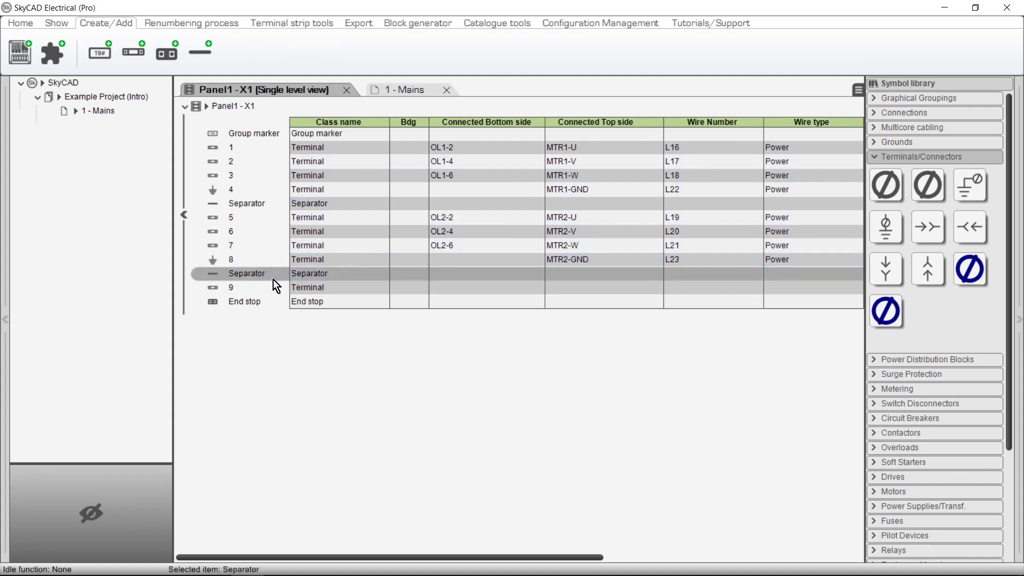